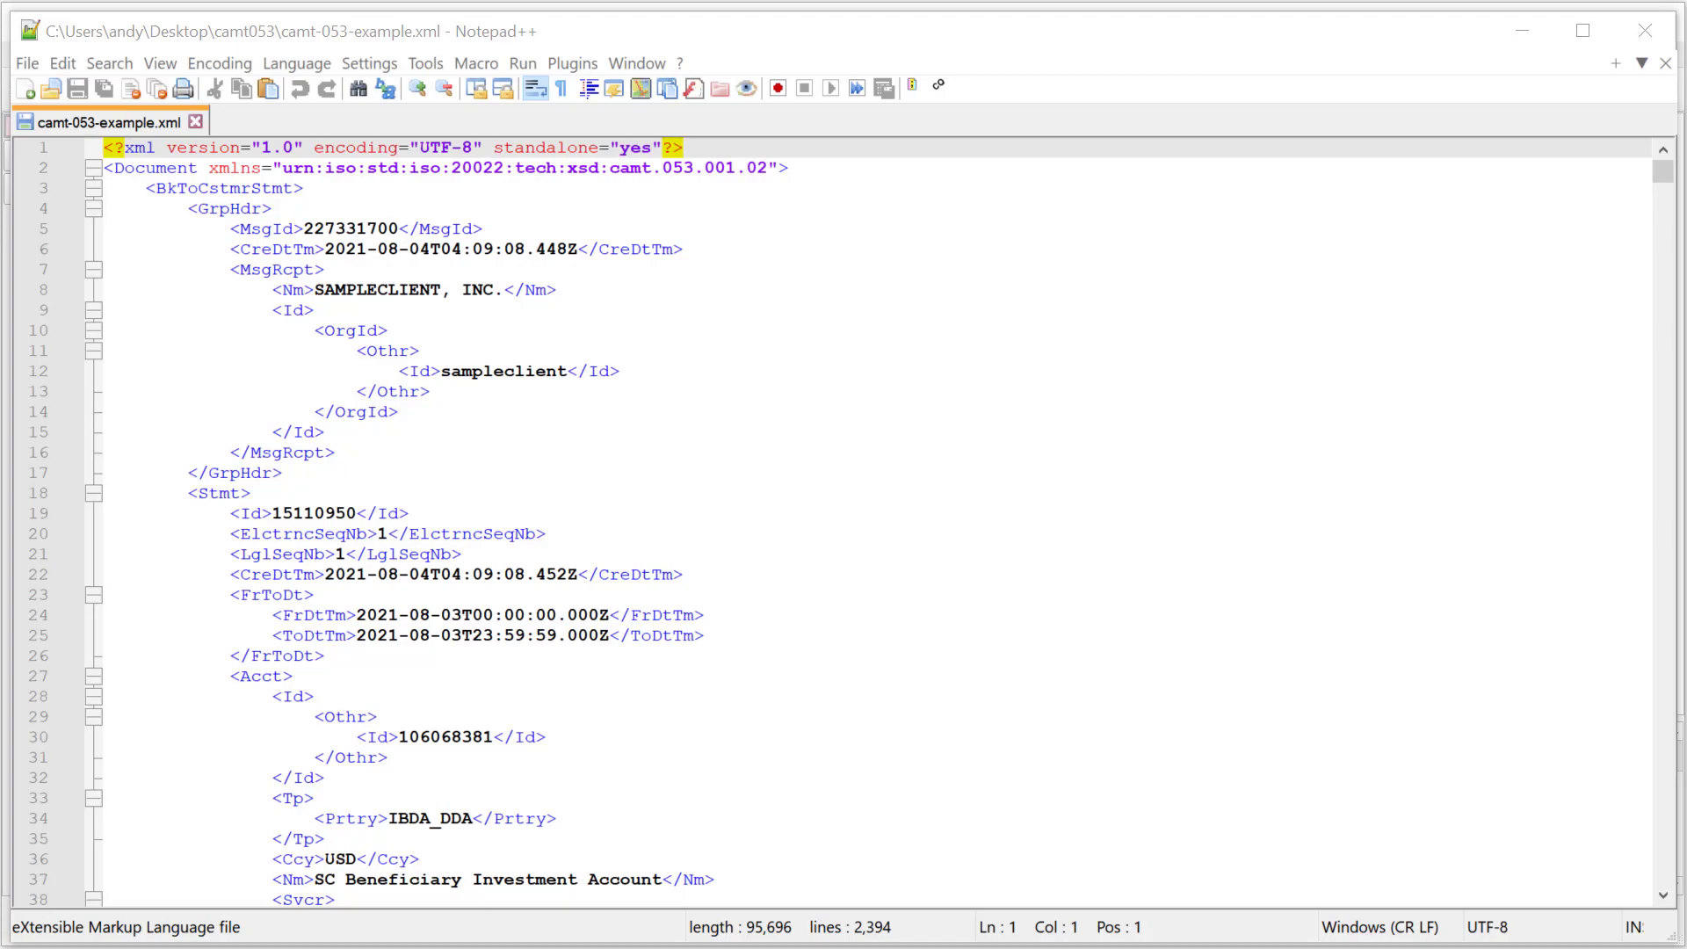
Drop camt-053-example.camt onto the canvas and make XML the default type for .camt files.
click(1522, 31)
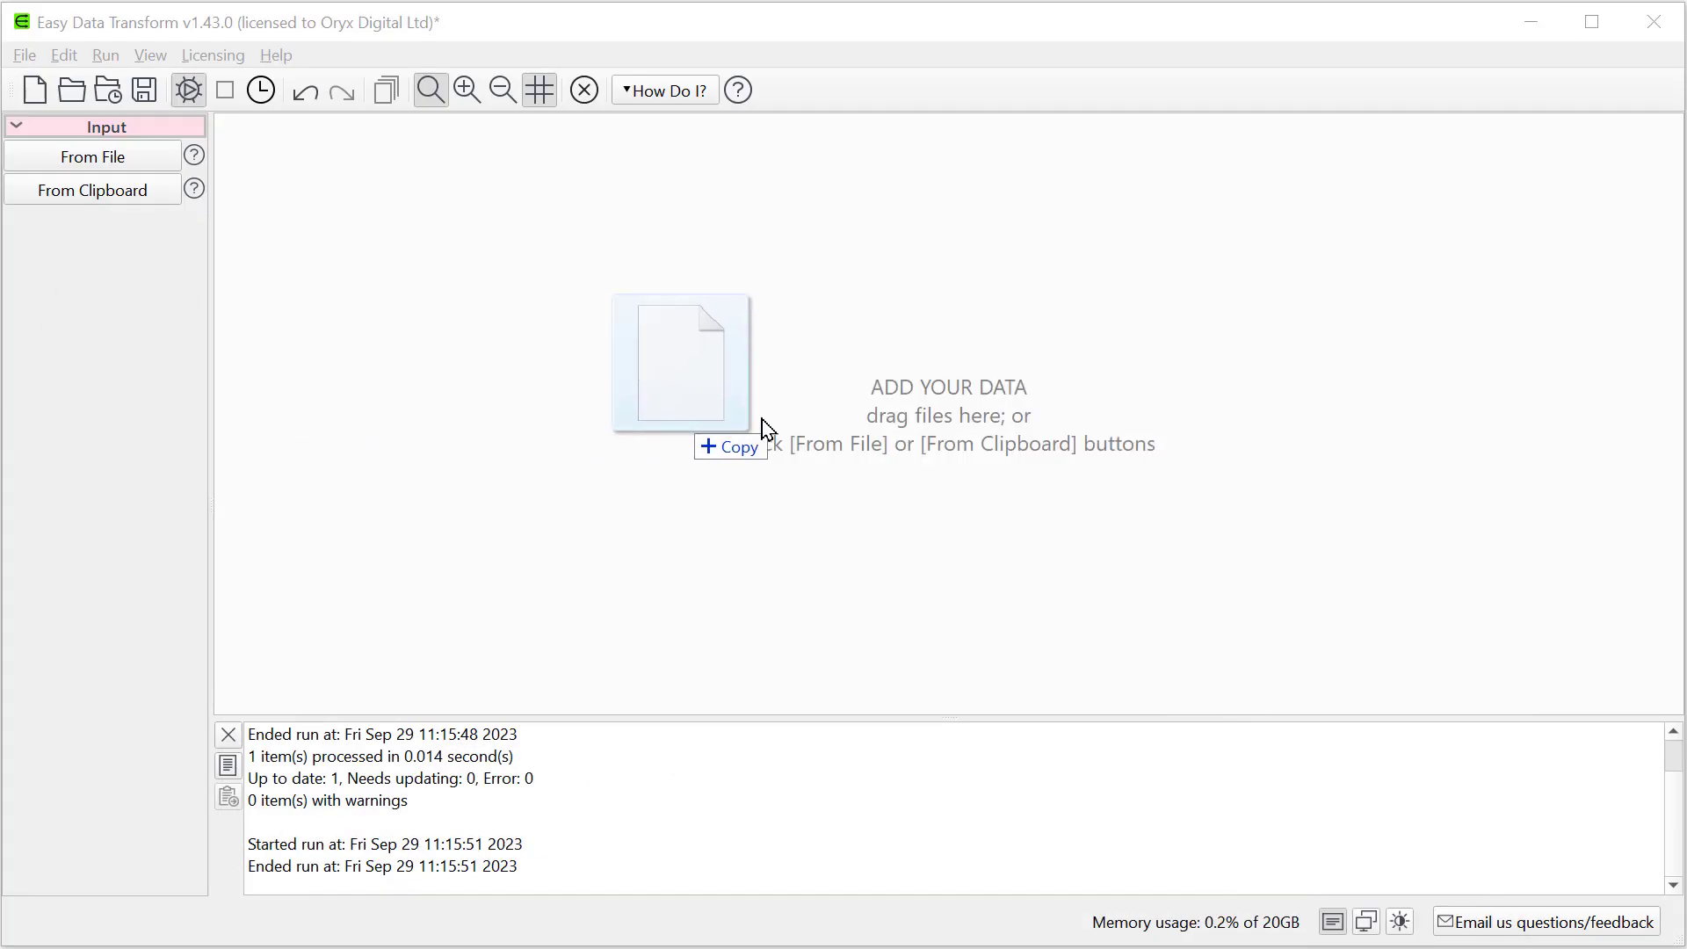
drag(763, 429, 920, 429)
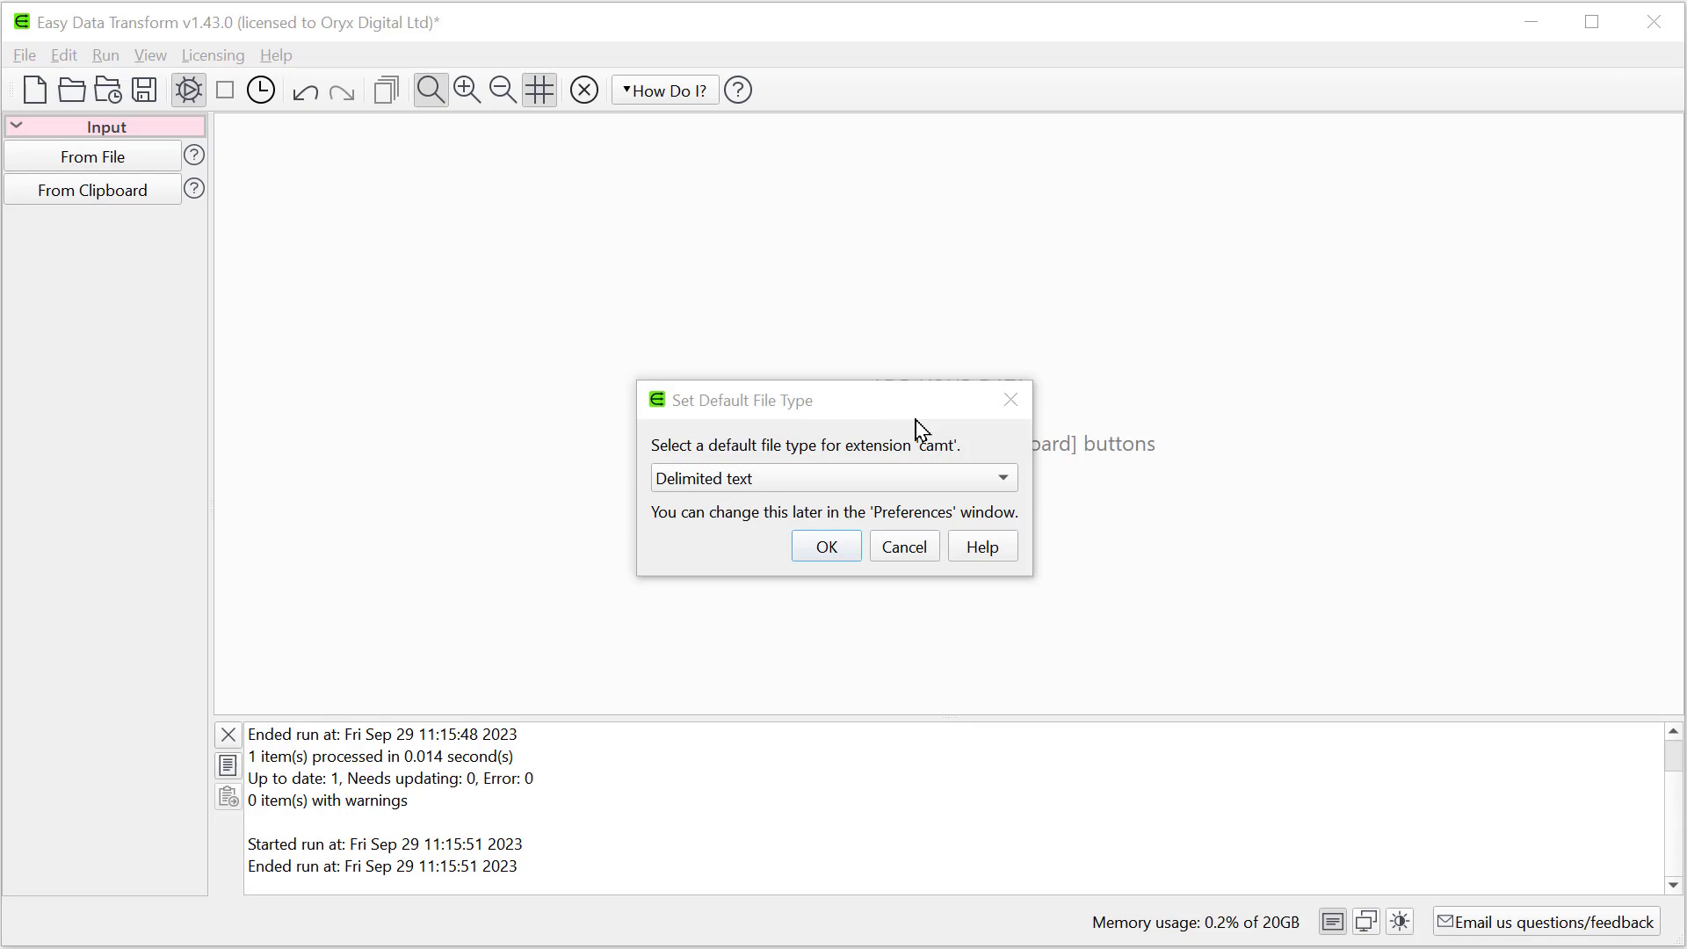
click(914, 478)
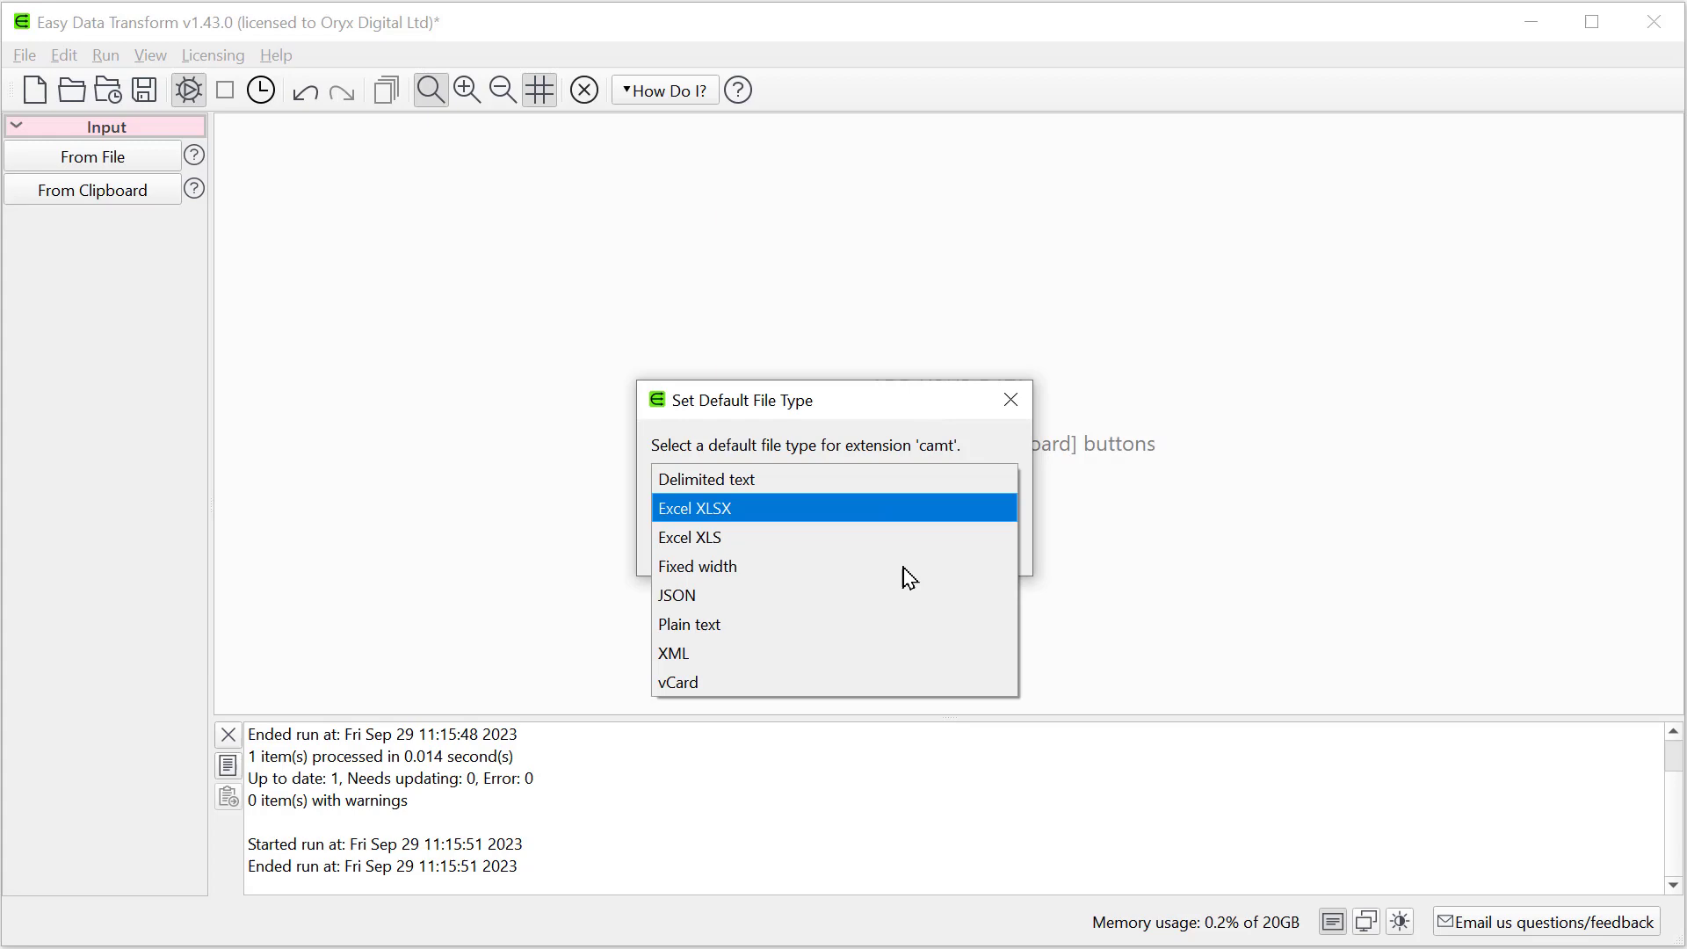
click(884, 652)
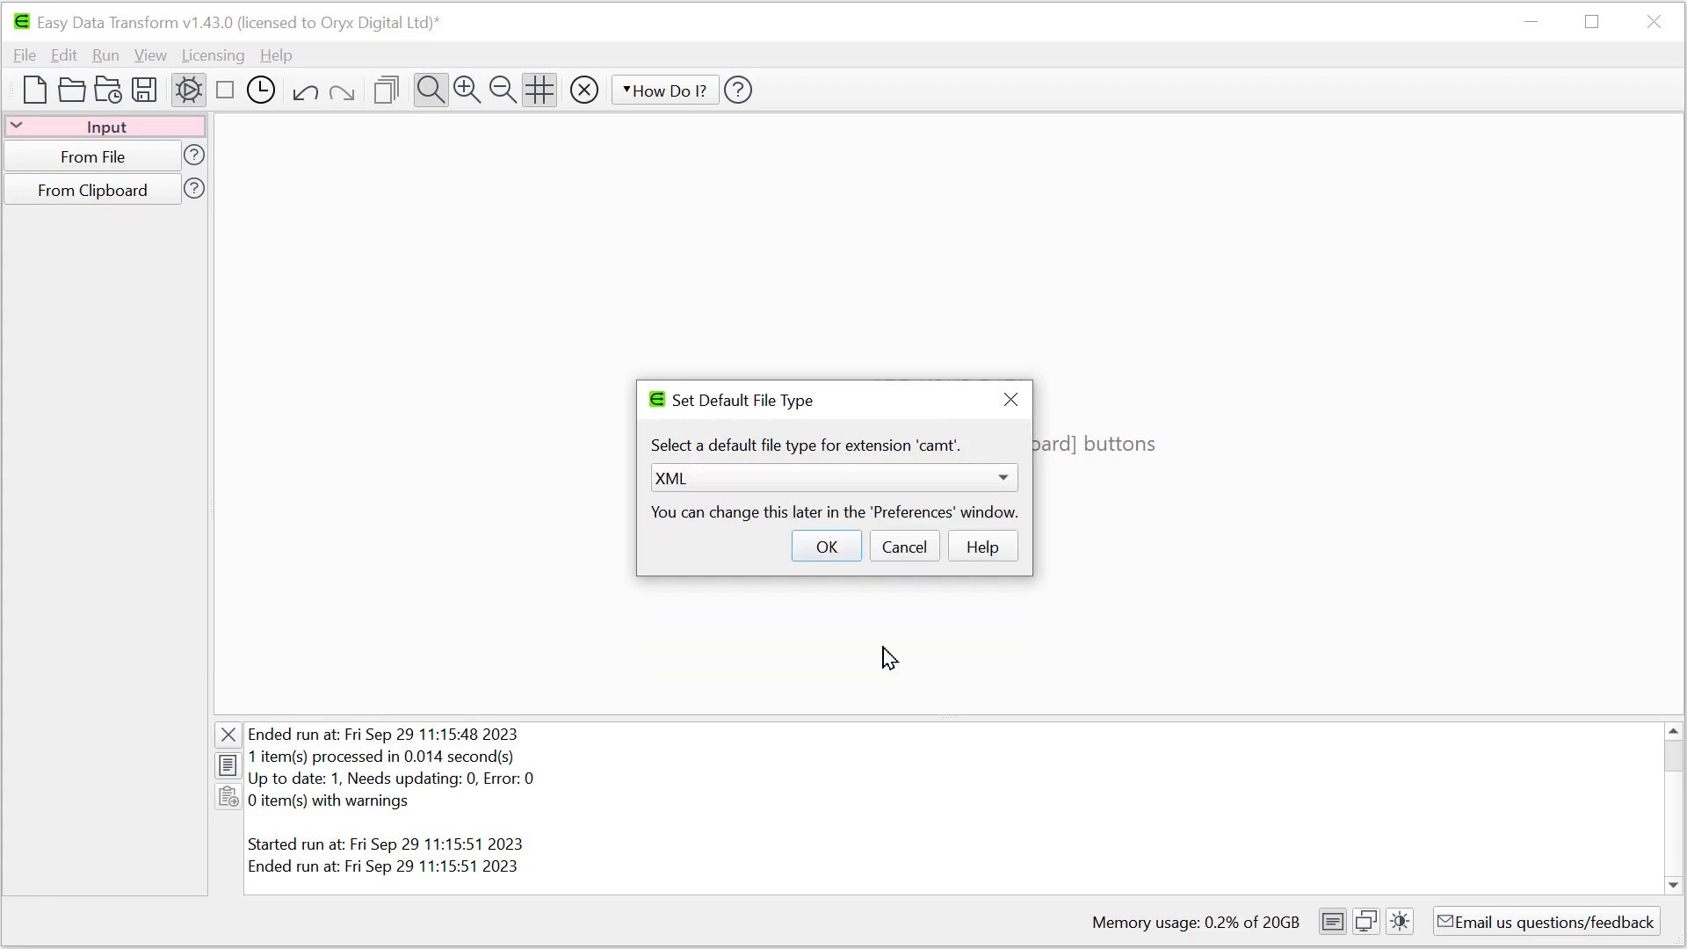
click(844, 559)
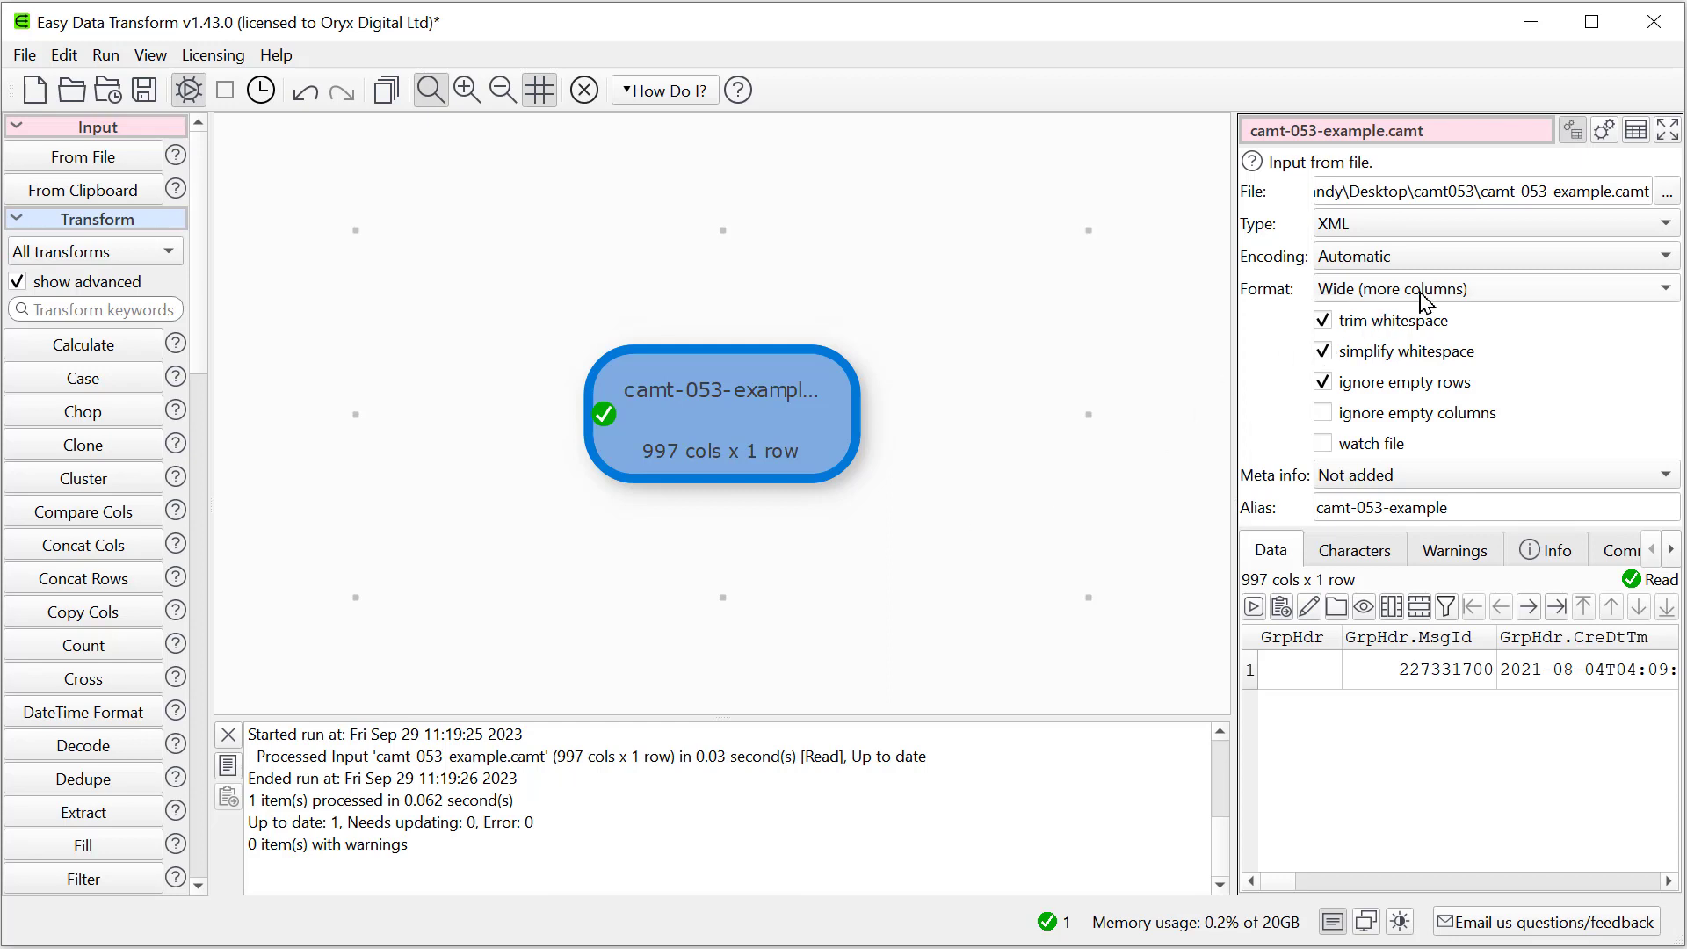
Read the XML as Long (more rows) and ignore empty columns, giving 64 columns by 68 rows.
click(1425, 294)
click(1424, 262)
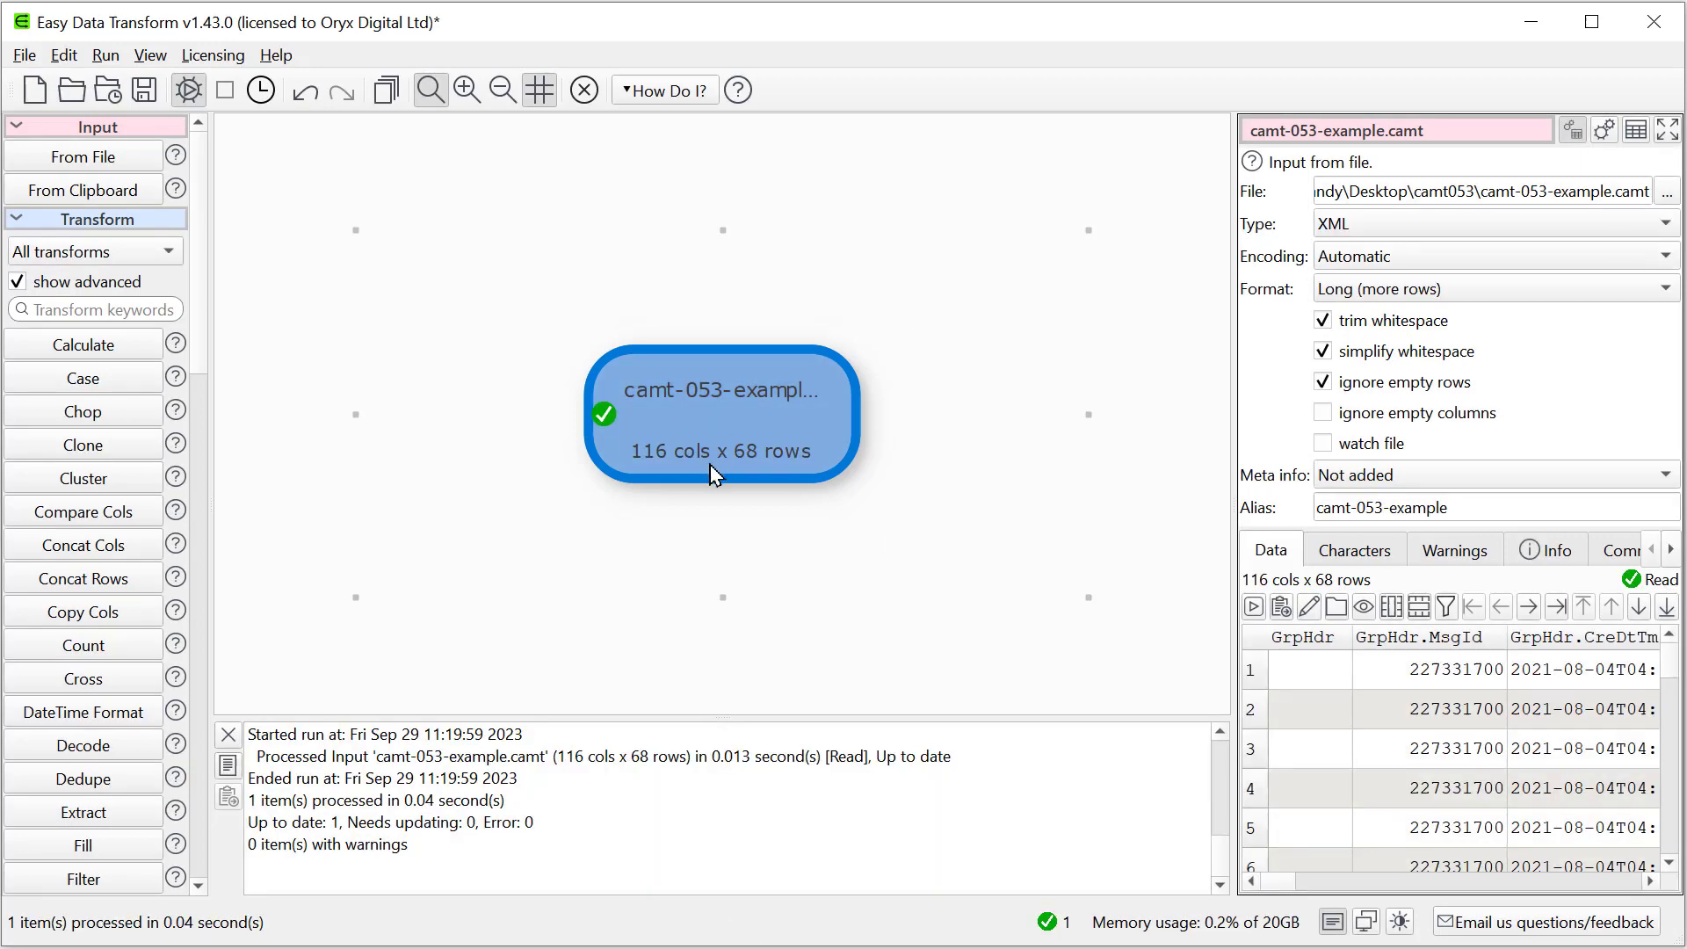
mouse_move(722, 414)
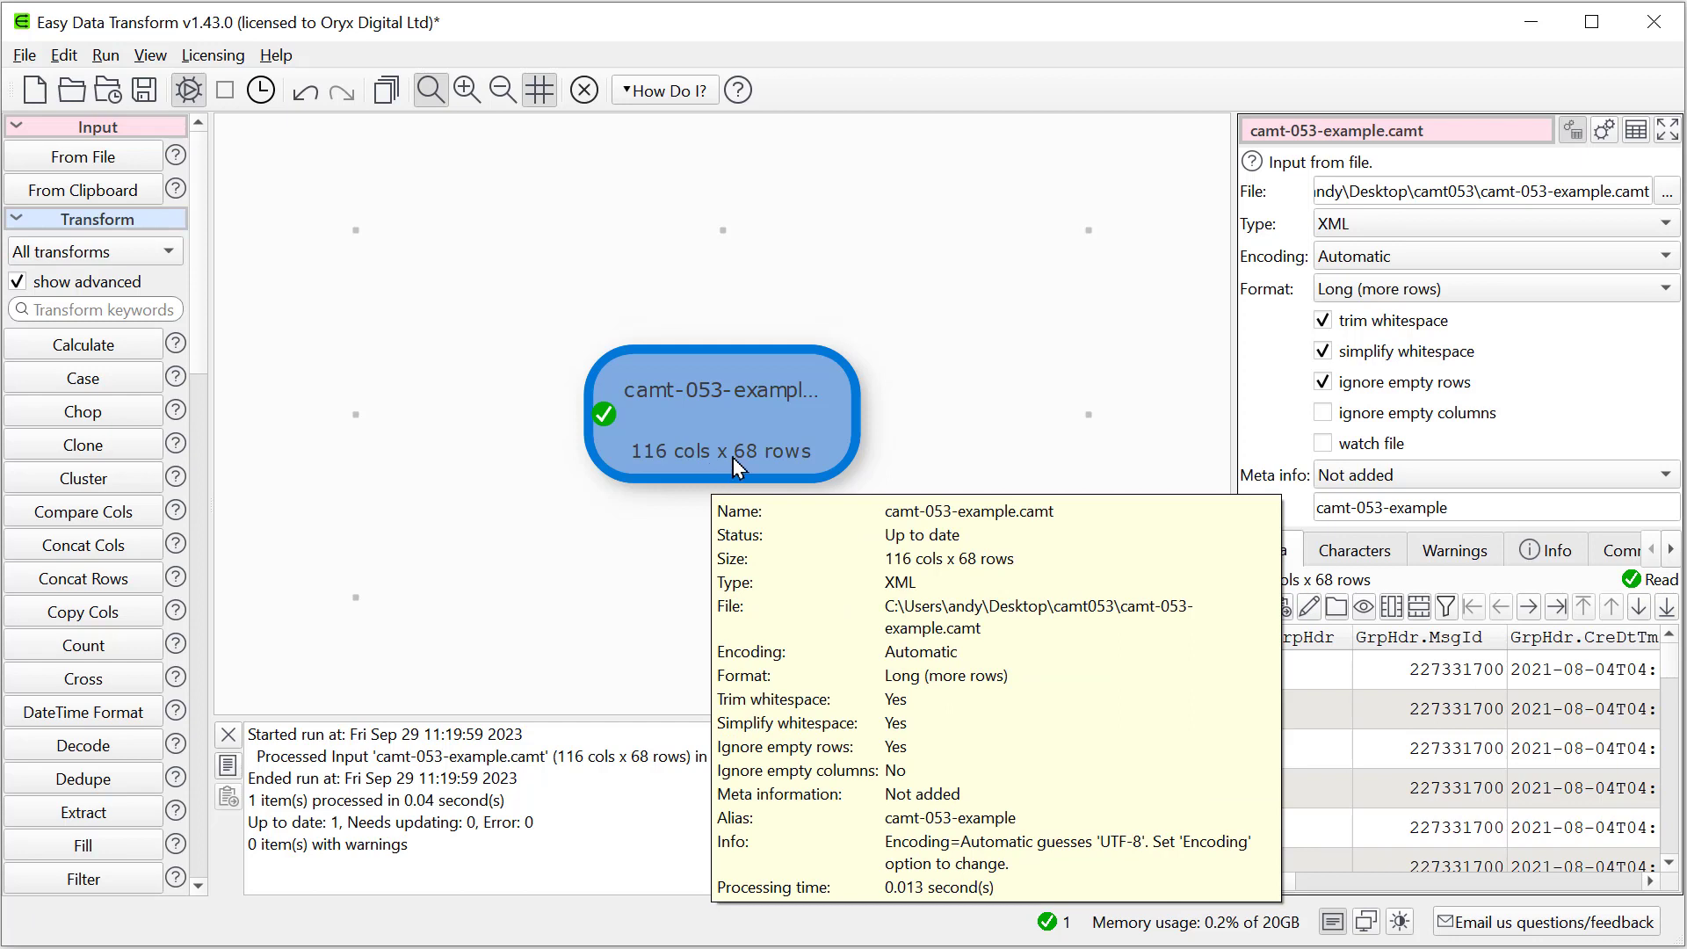
drag(1234, 393, 757, 397)
drag(813, 883, 1108, 884)
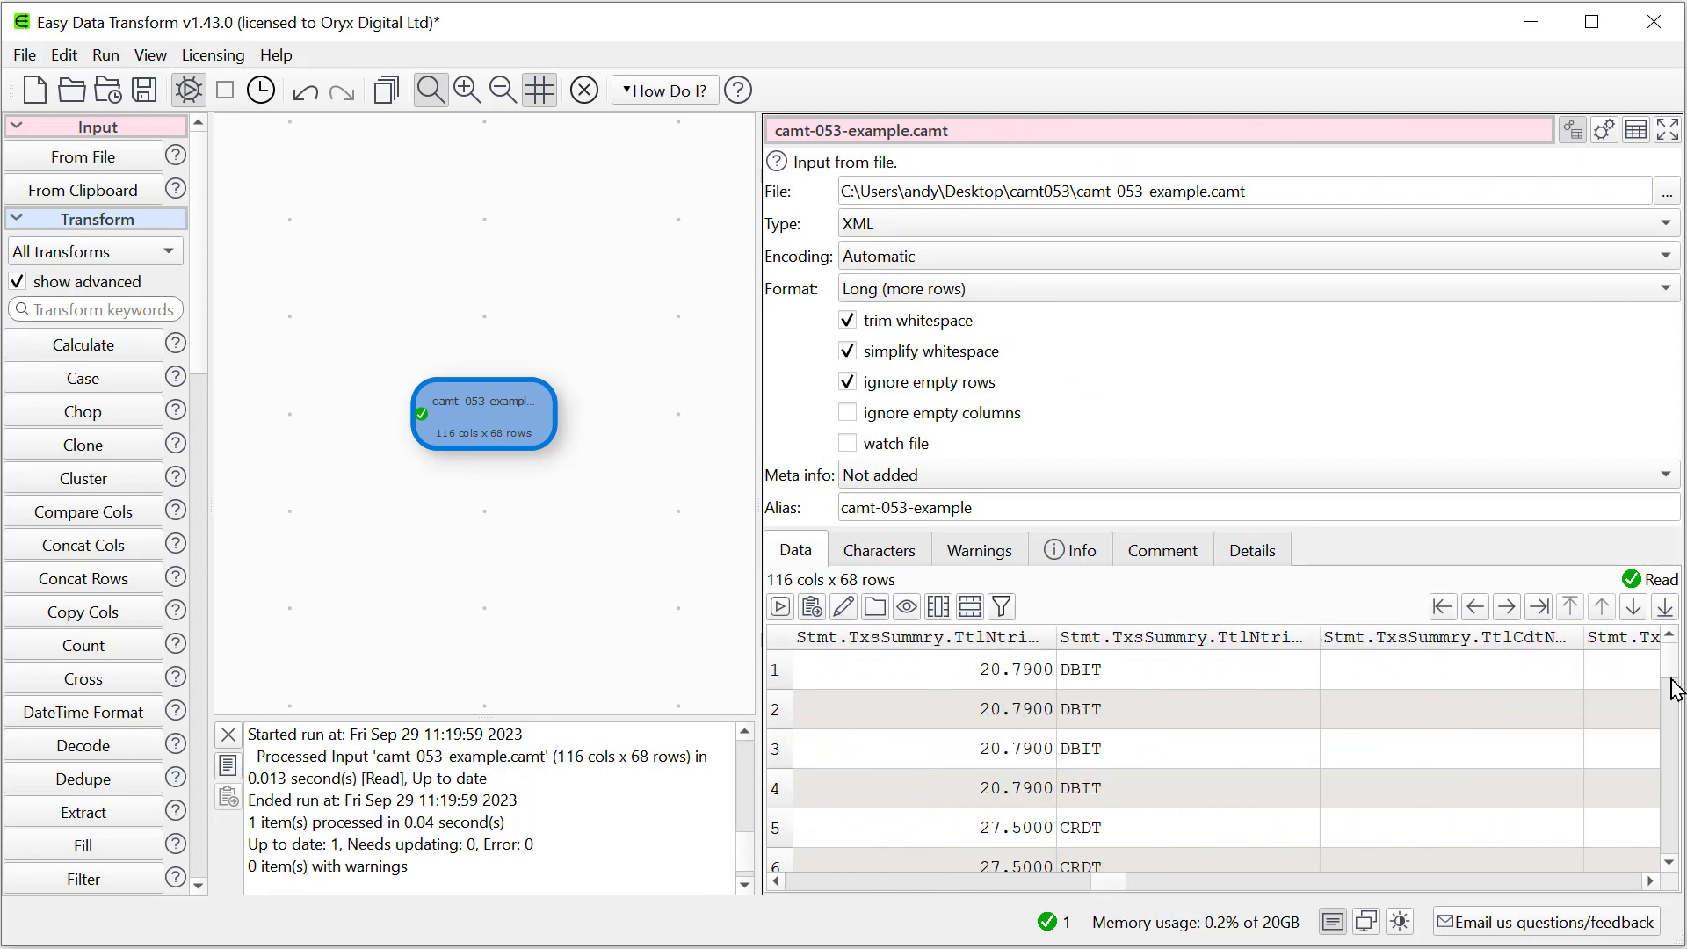
drag(1674, 689, 1678, 889)
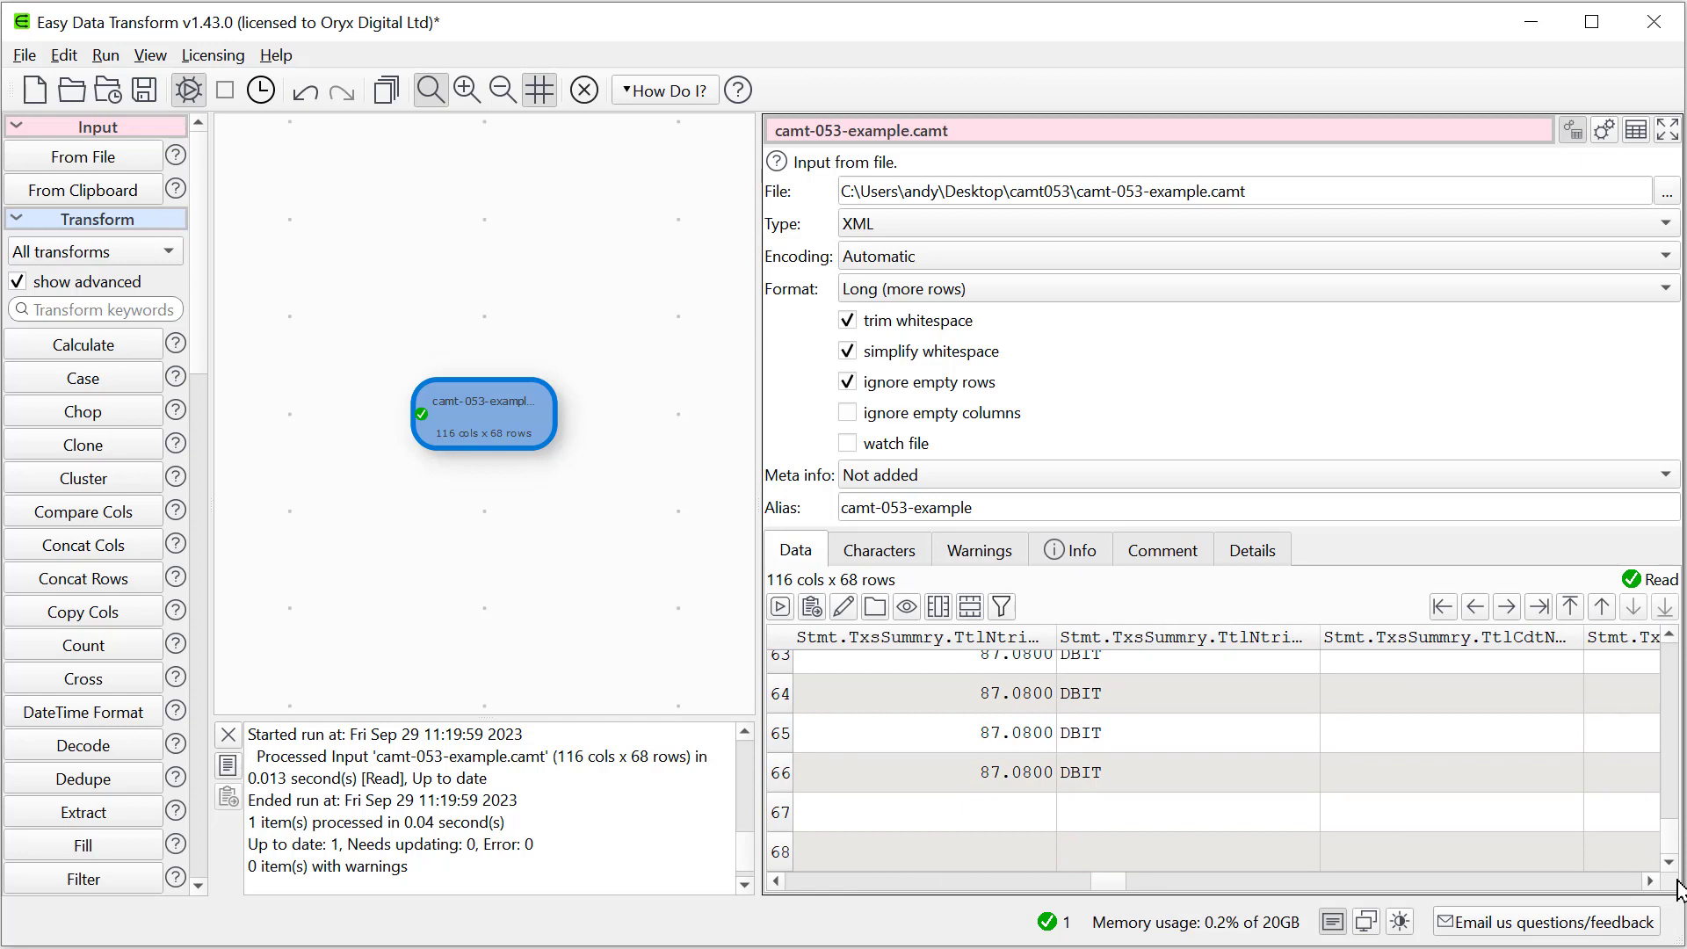
click(850, 413)
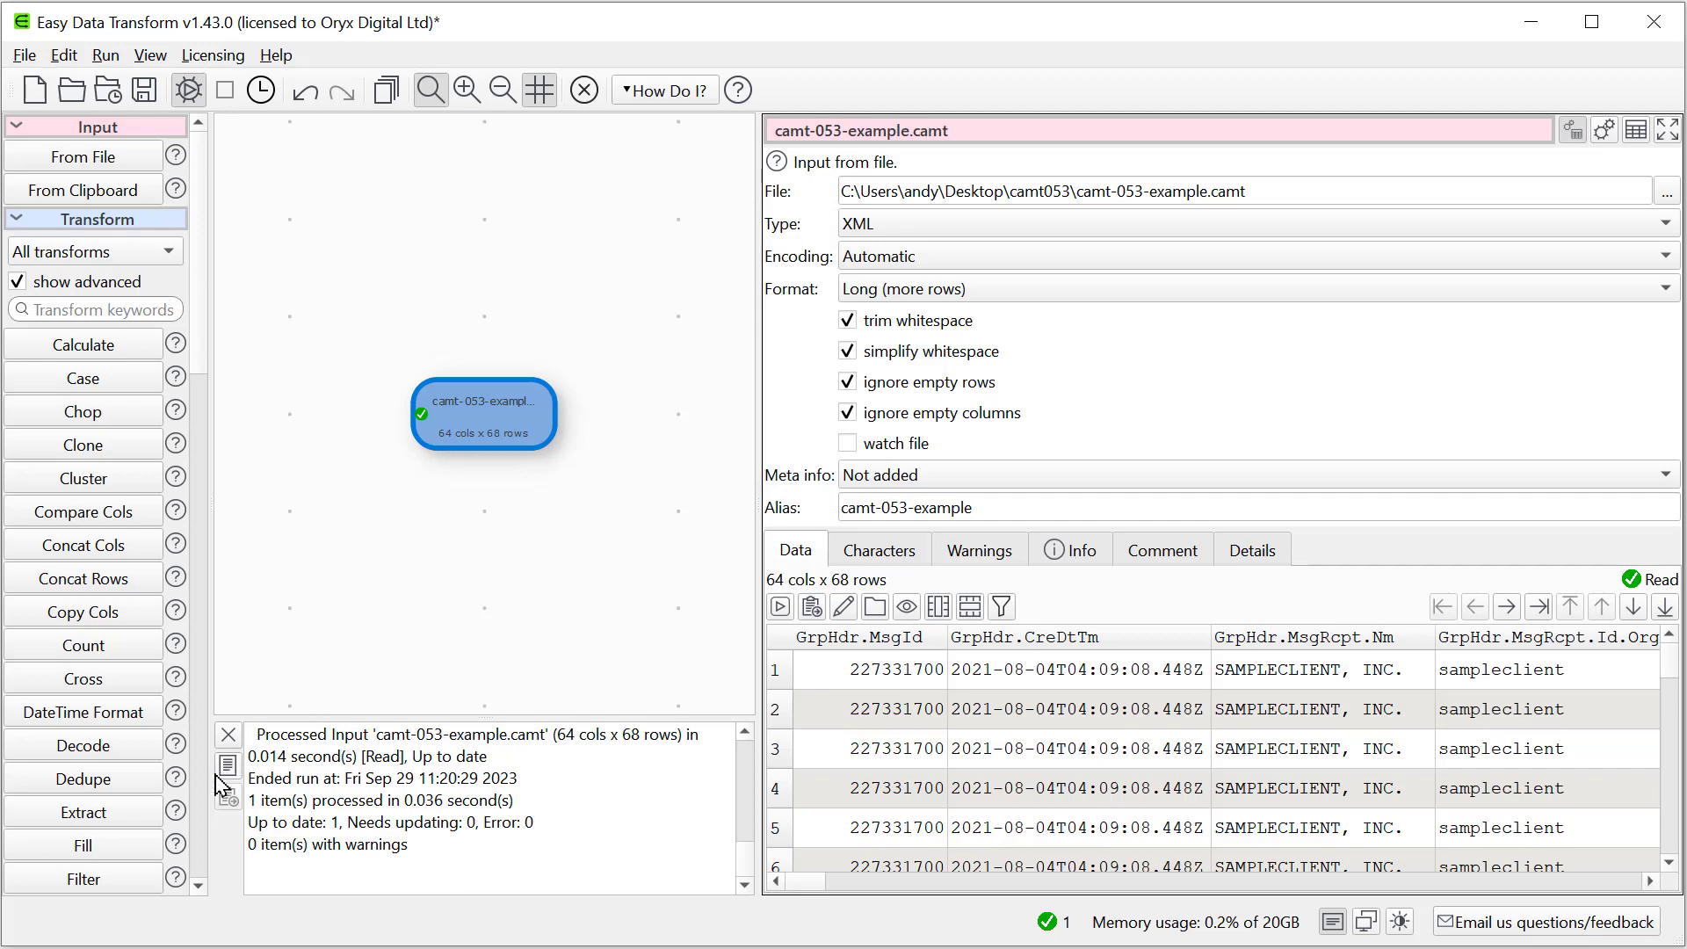
Add a Rename Cols step that gives GrpHdr.CreDtTm the new name Date.
click(201, 801)
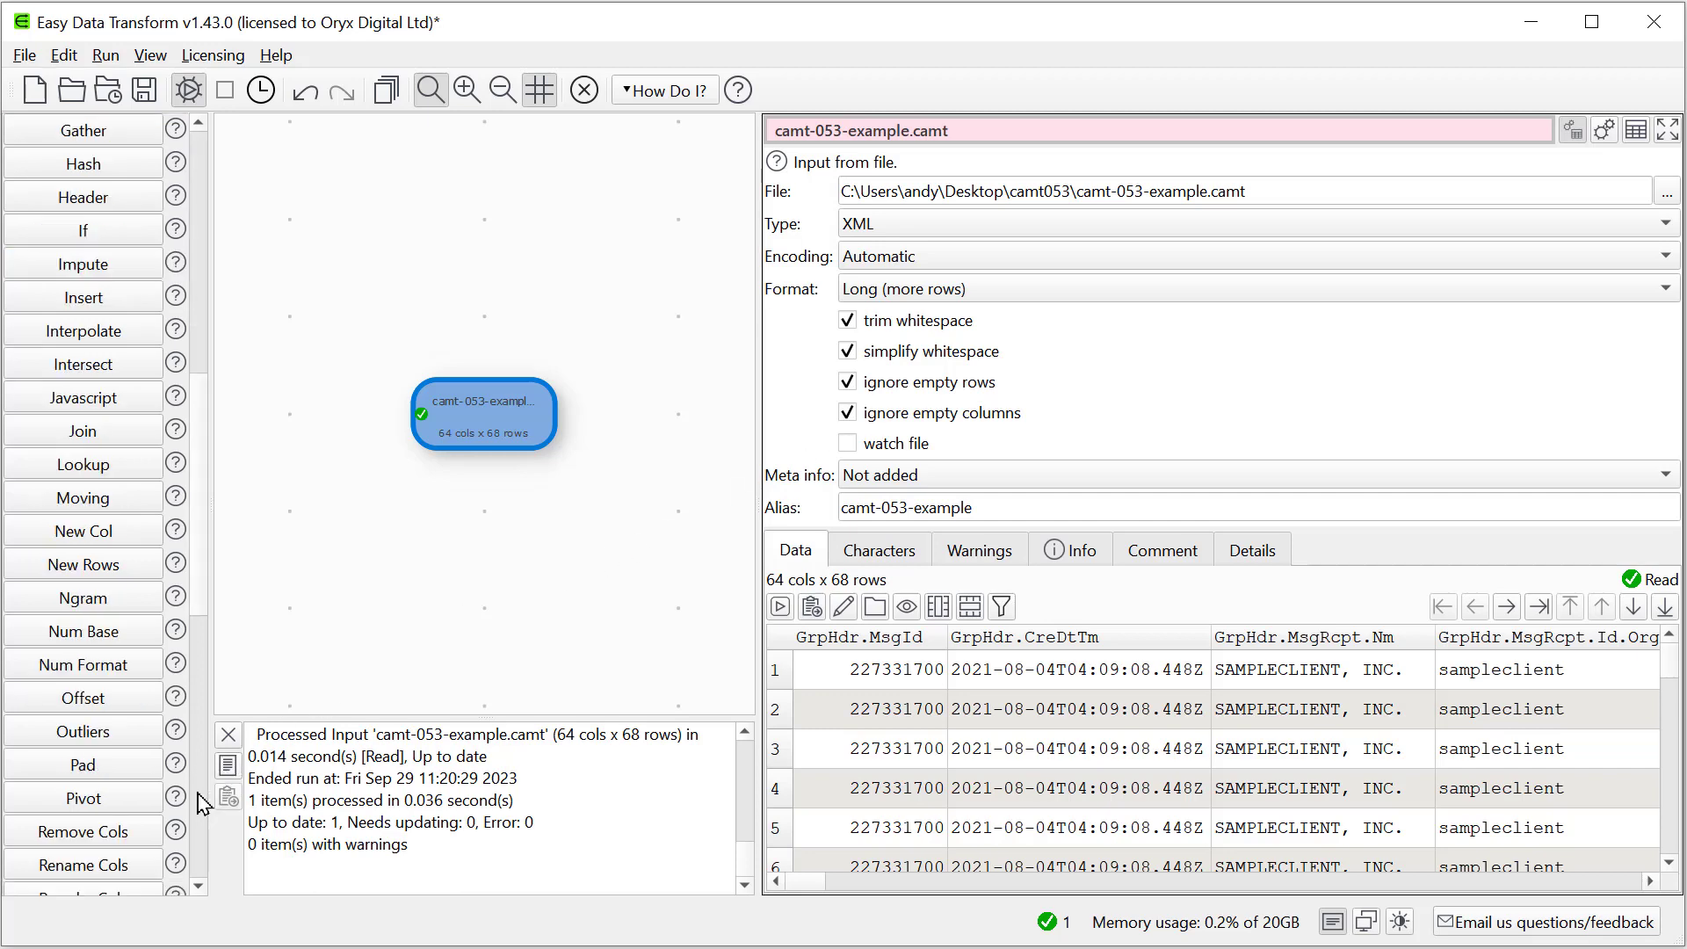
click(105, 868)
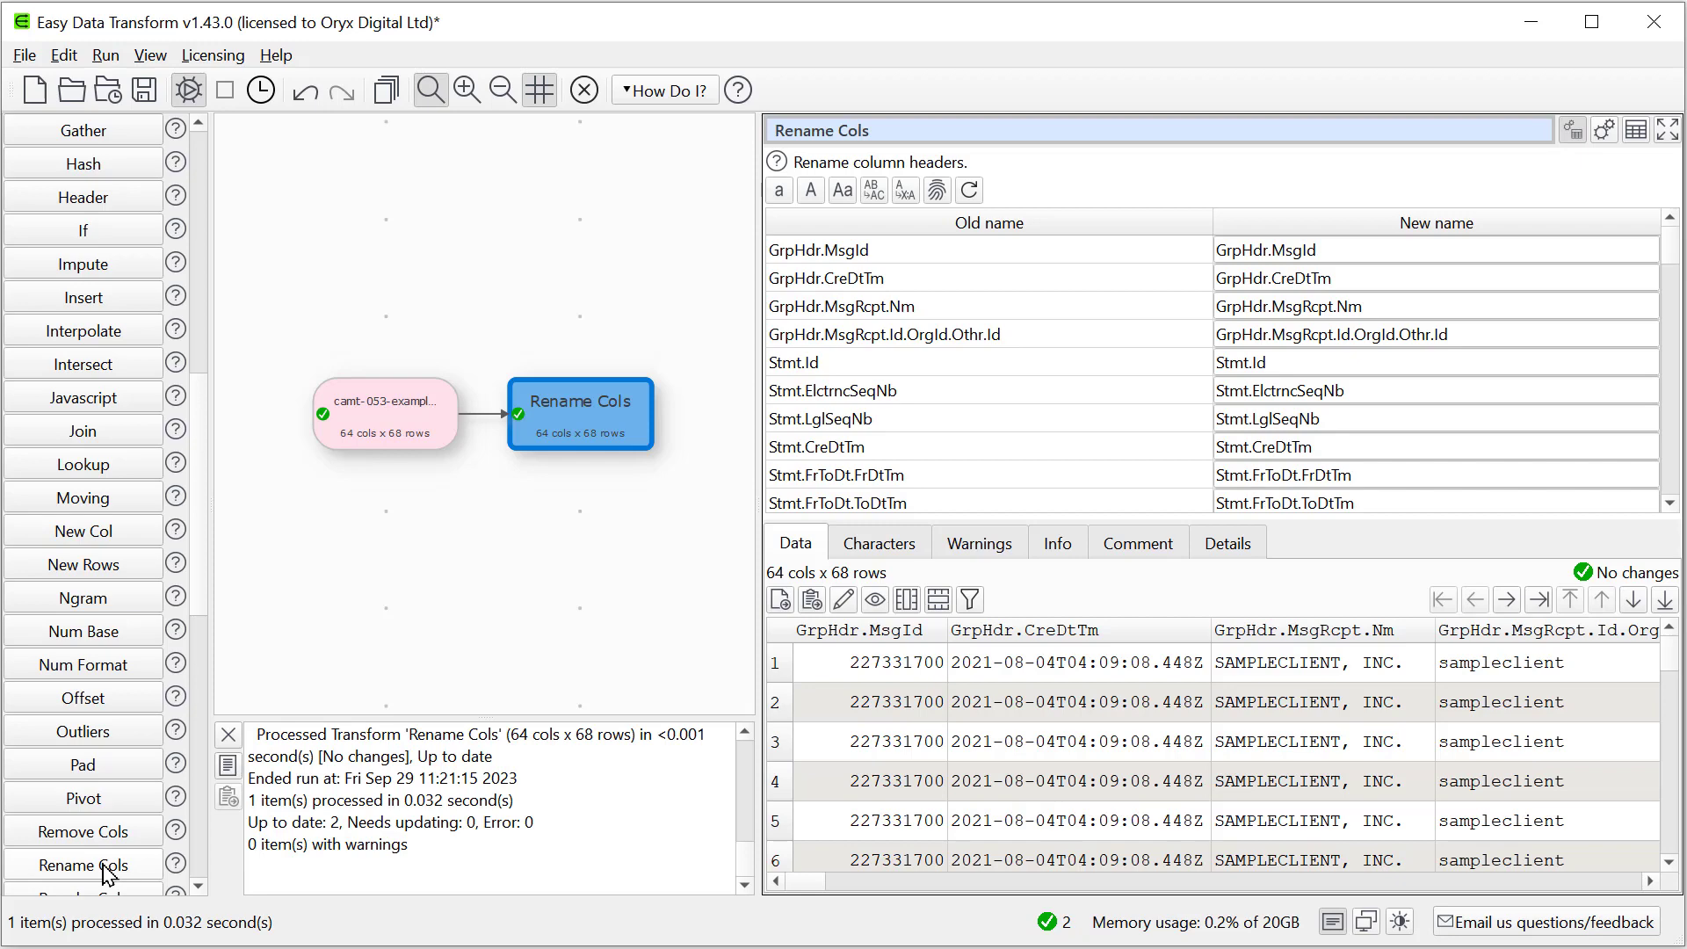
double_click(1396, 288)
key(BackSpace)
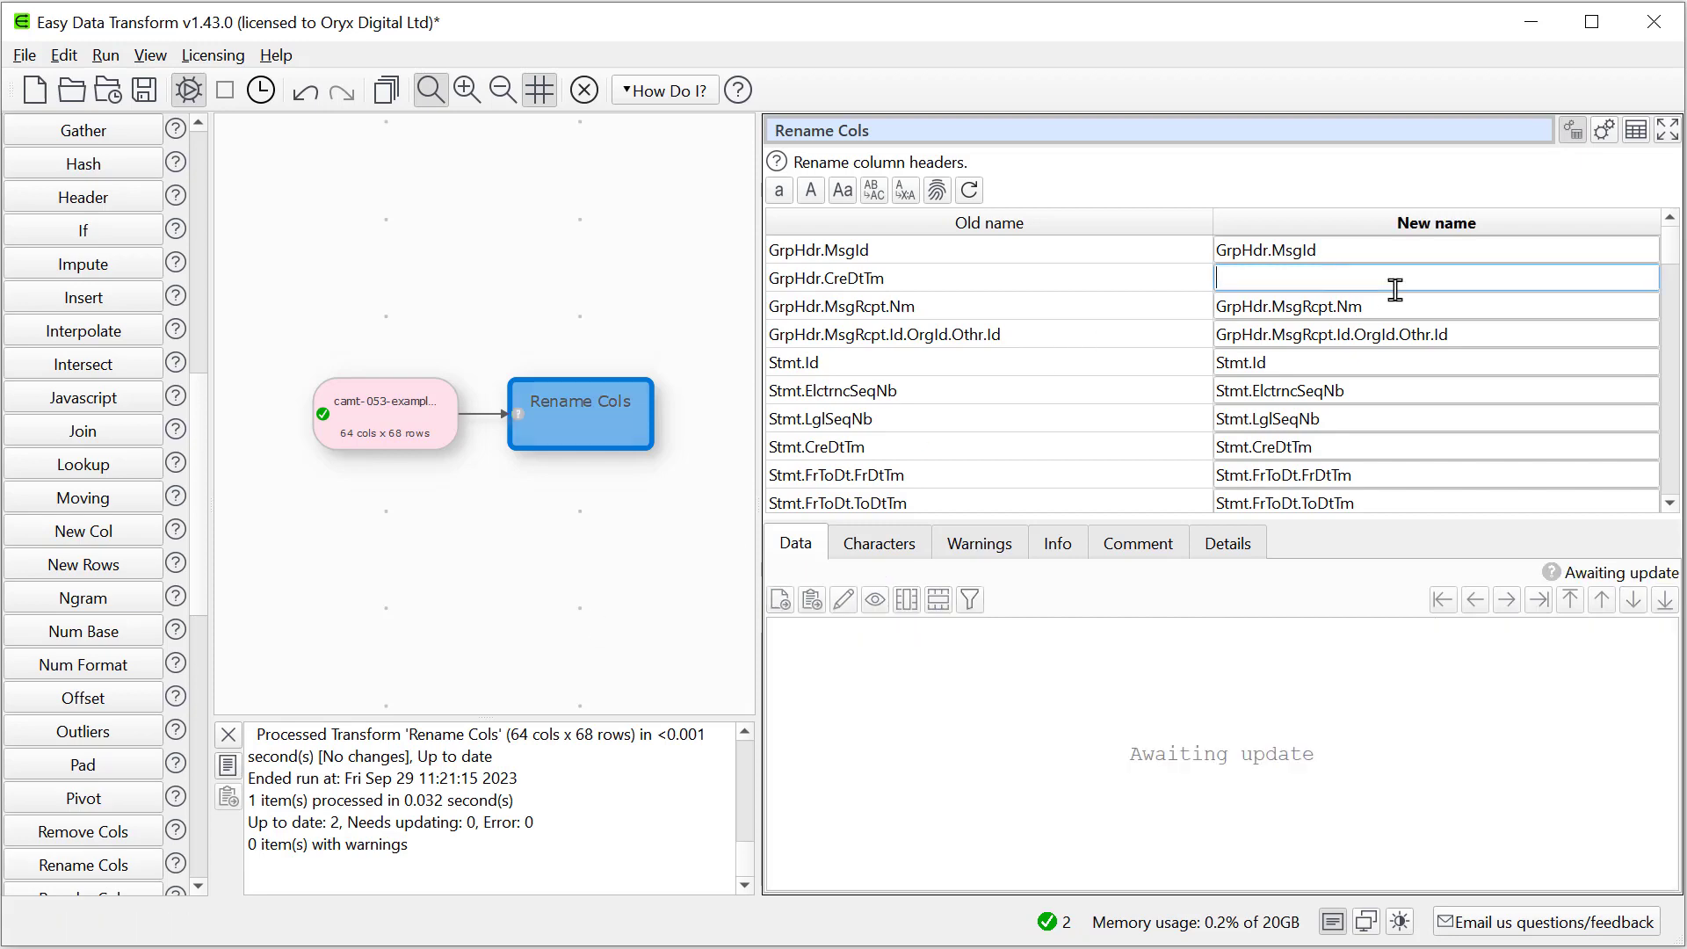
text(Date)
key(Return)
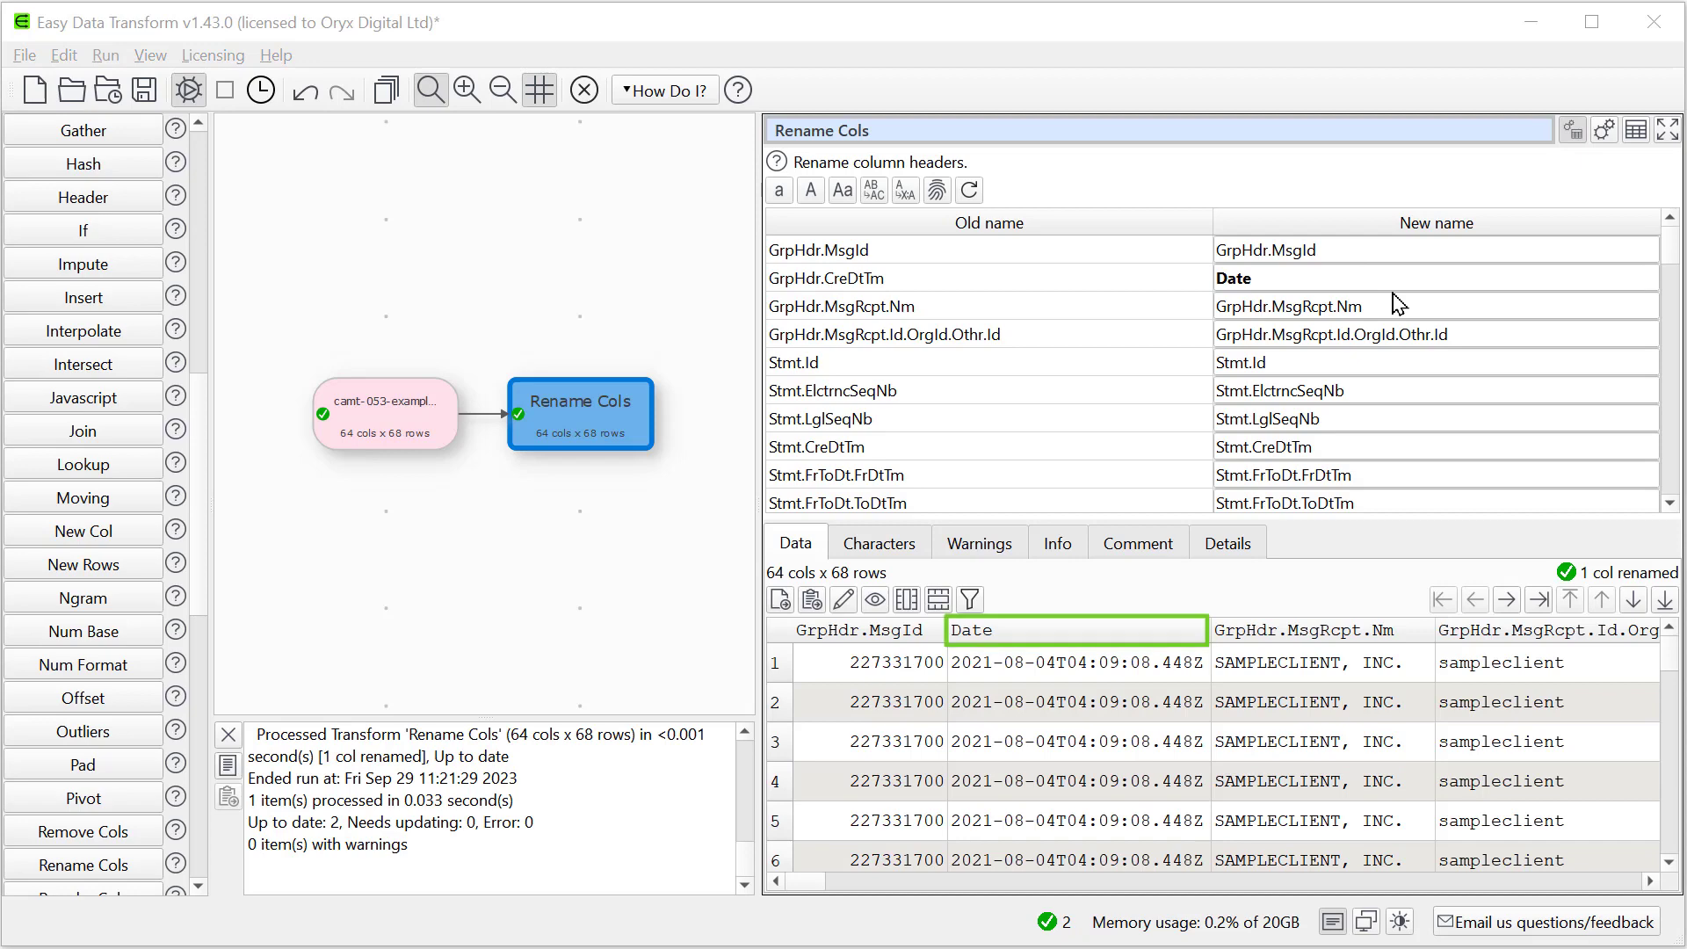
scroll(202, 220, up, 10)
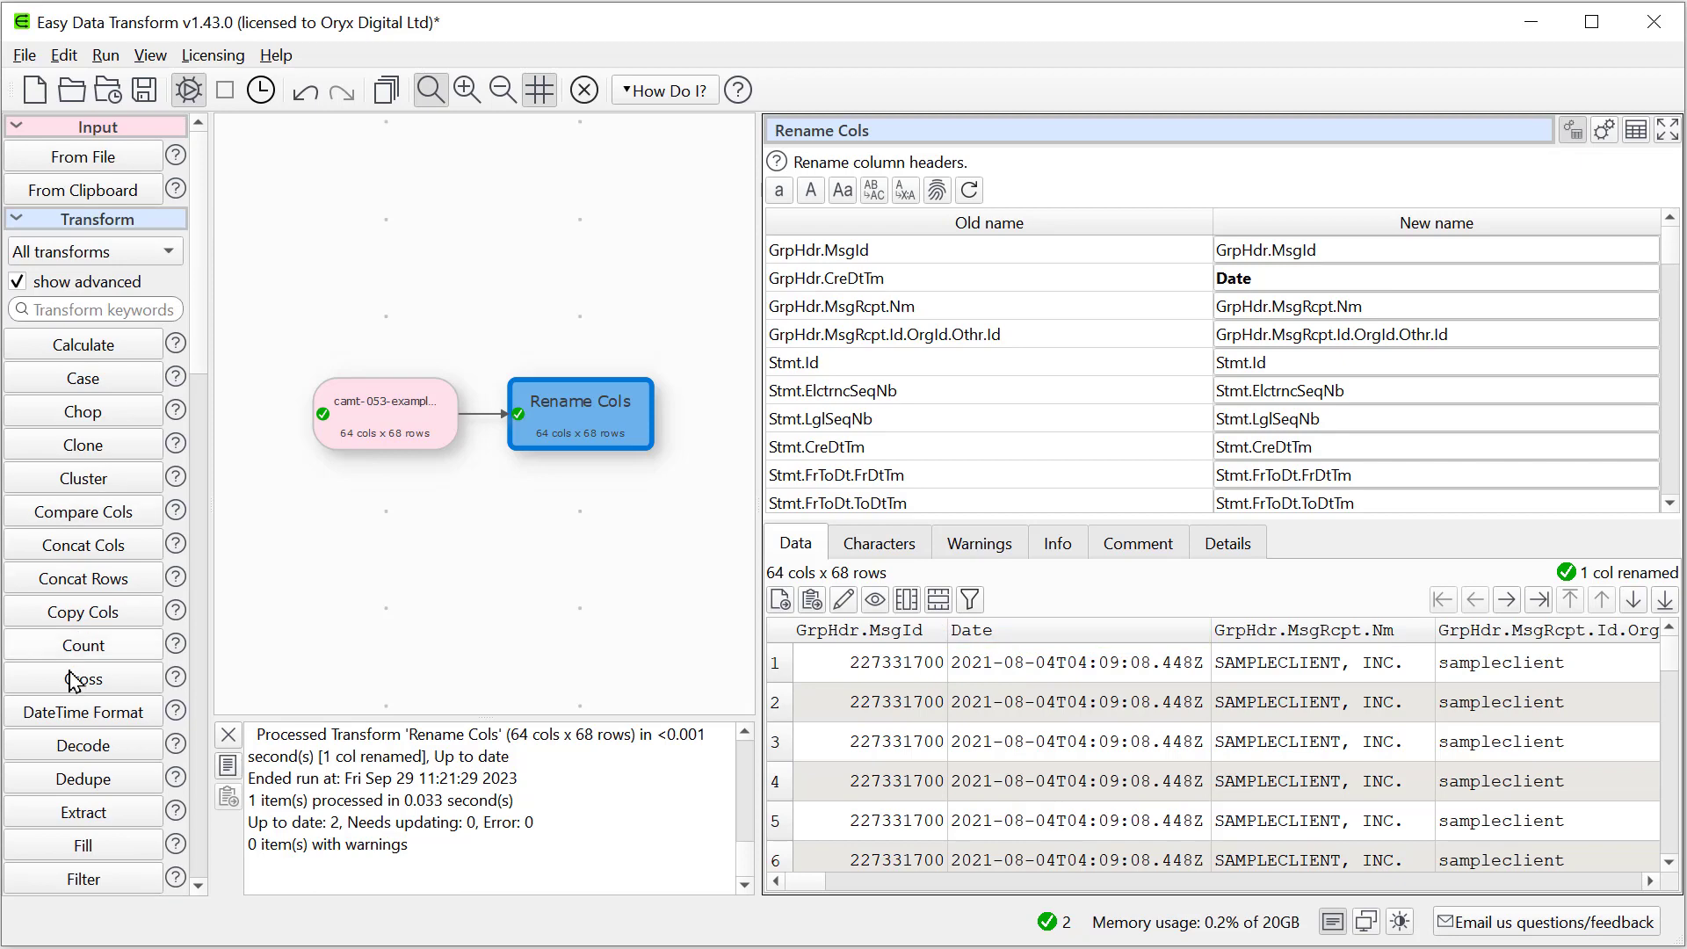
Add a DateTime Format step converting Date from yyyy-MM-ddTHH:mm:ss.zzzZ to dd/MM/yyyy.
click(72, 716)
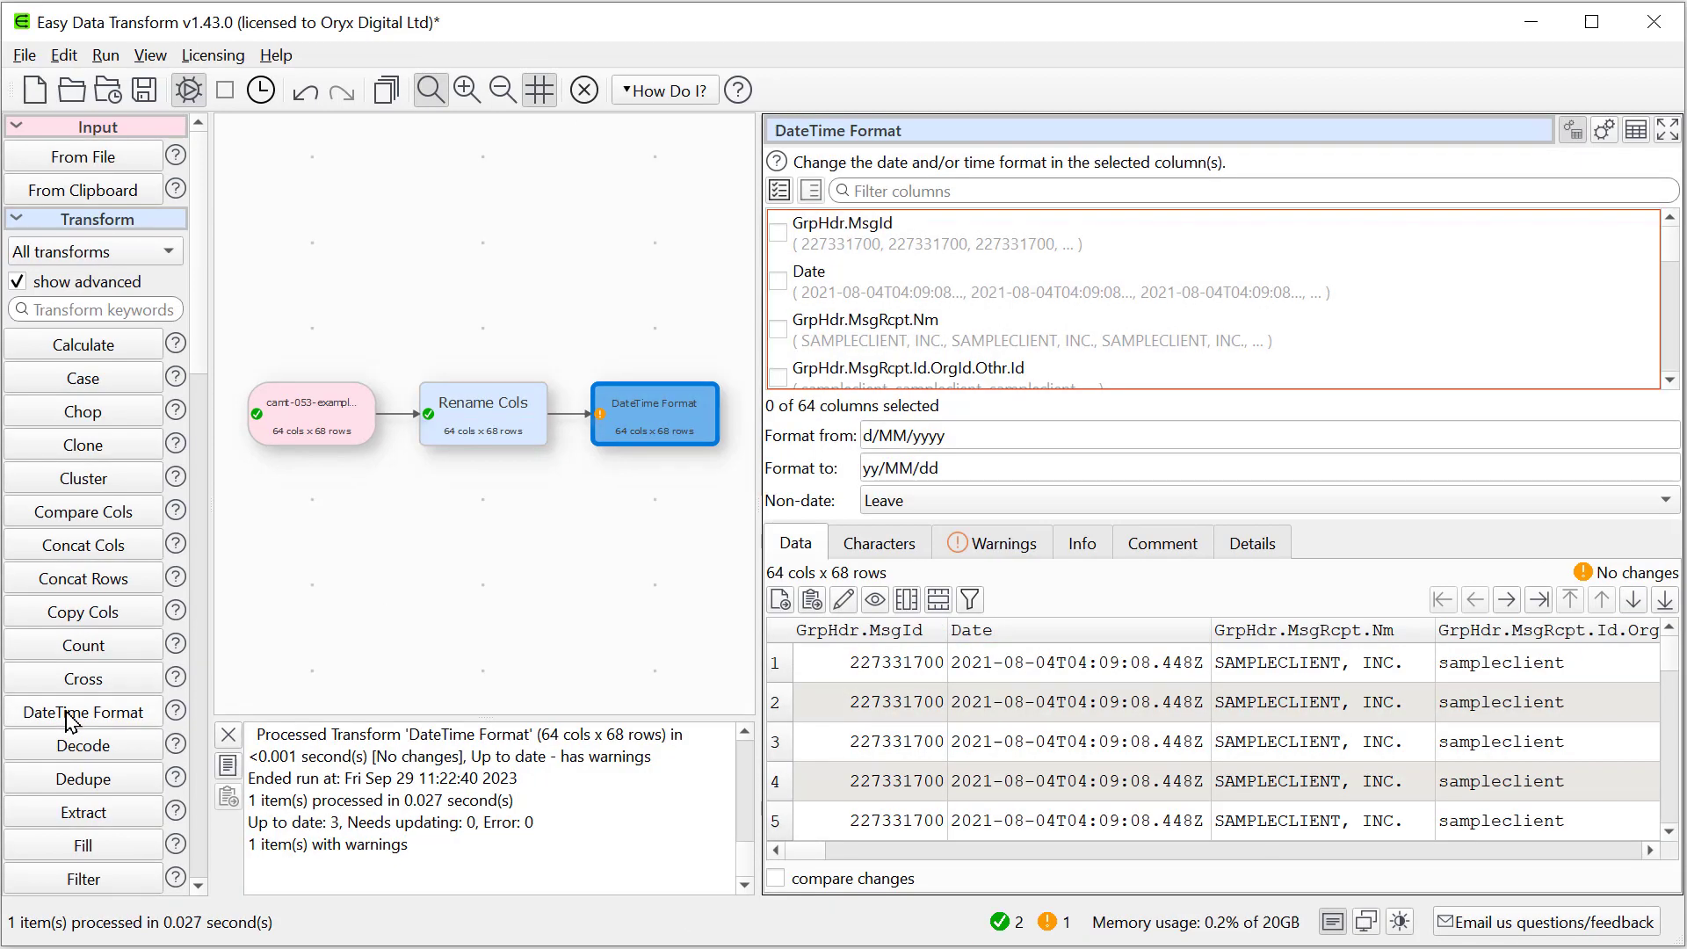
click(778, 281)
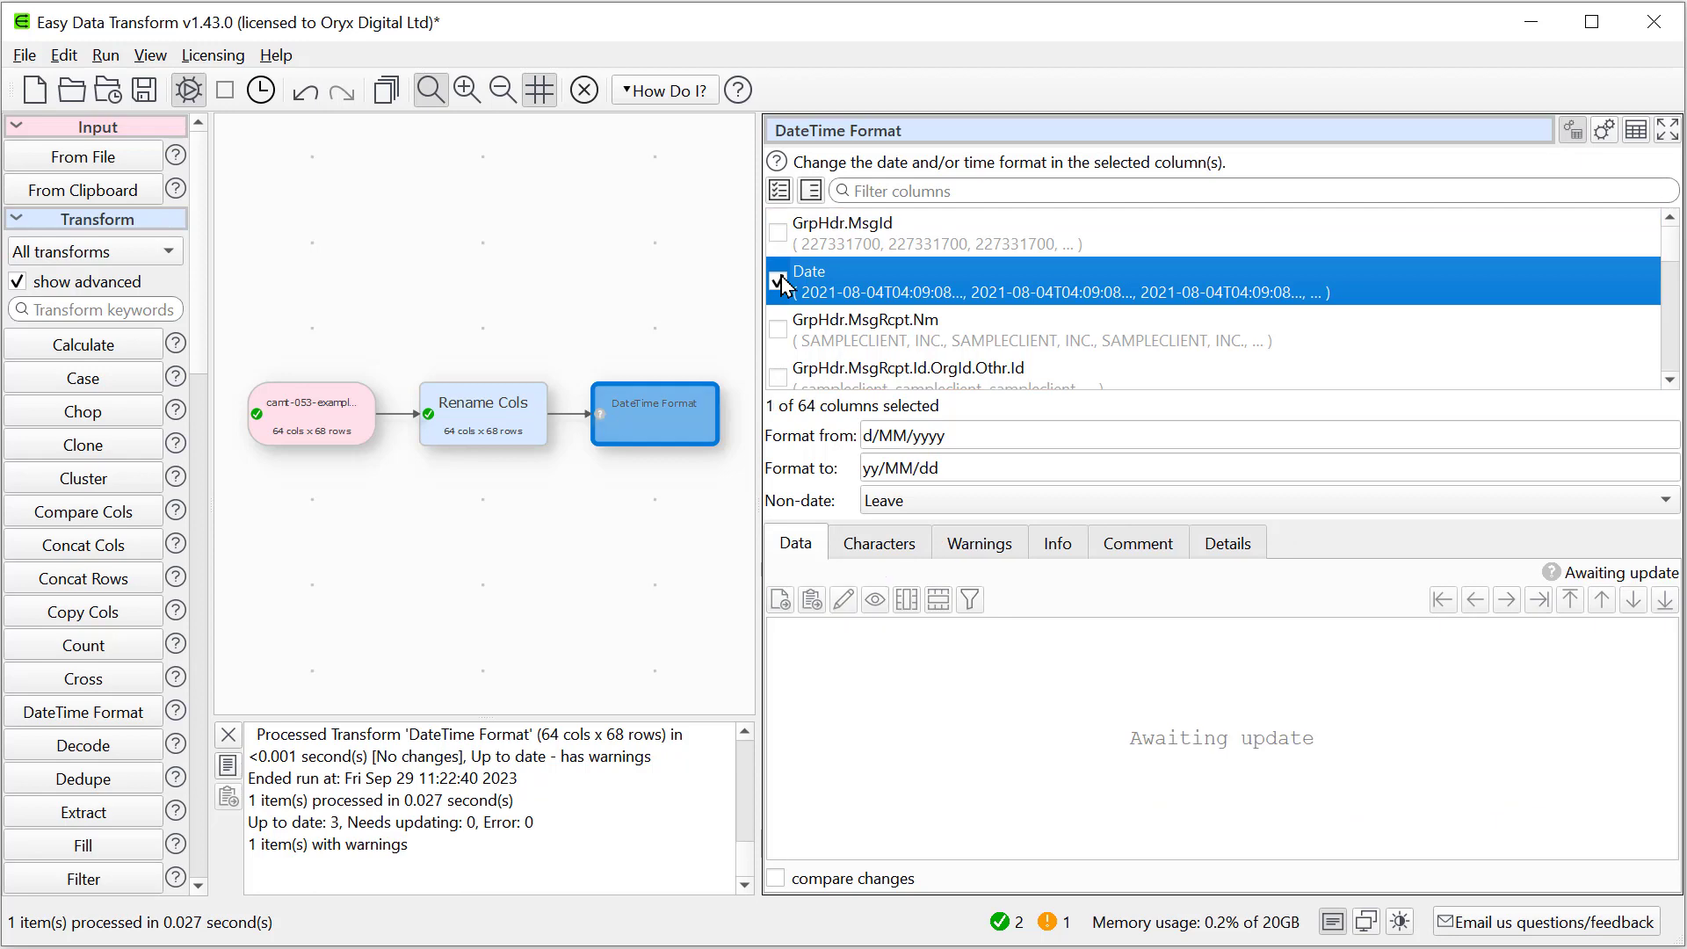
click(1019, 439)
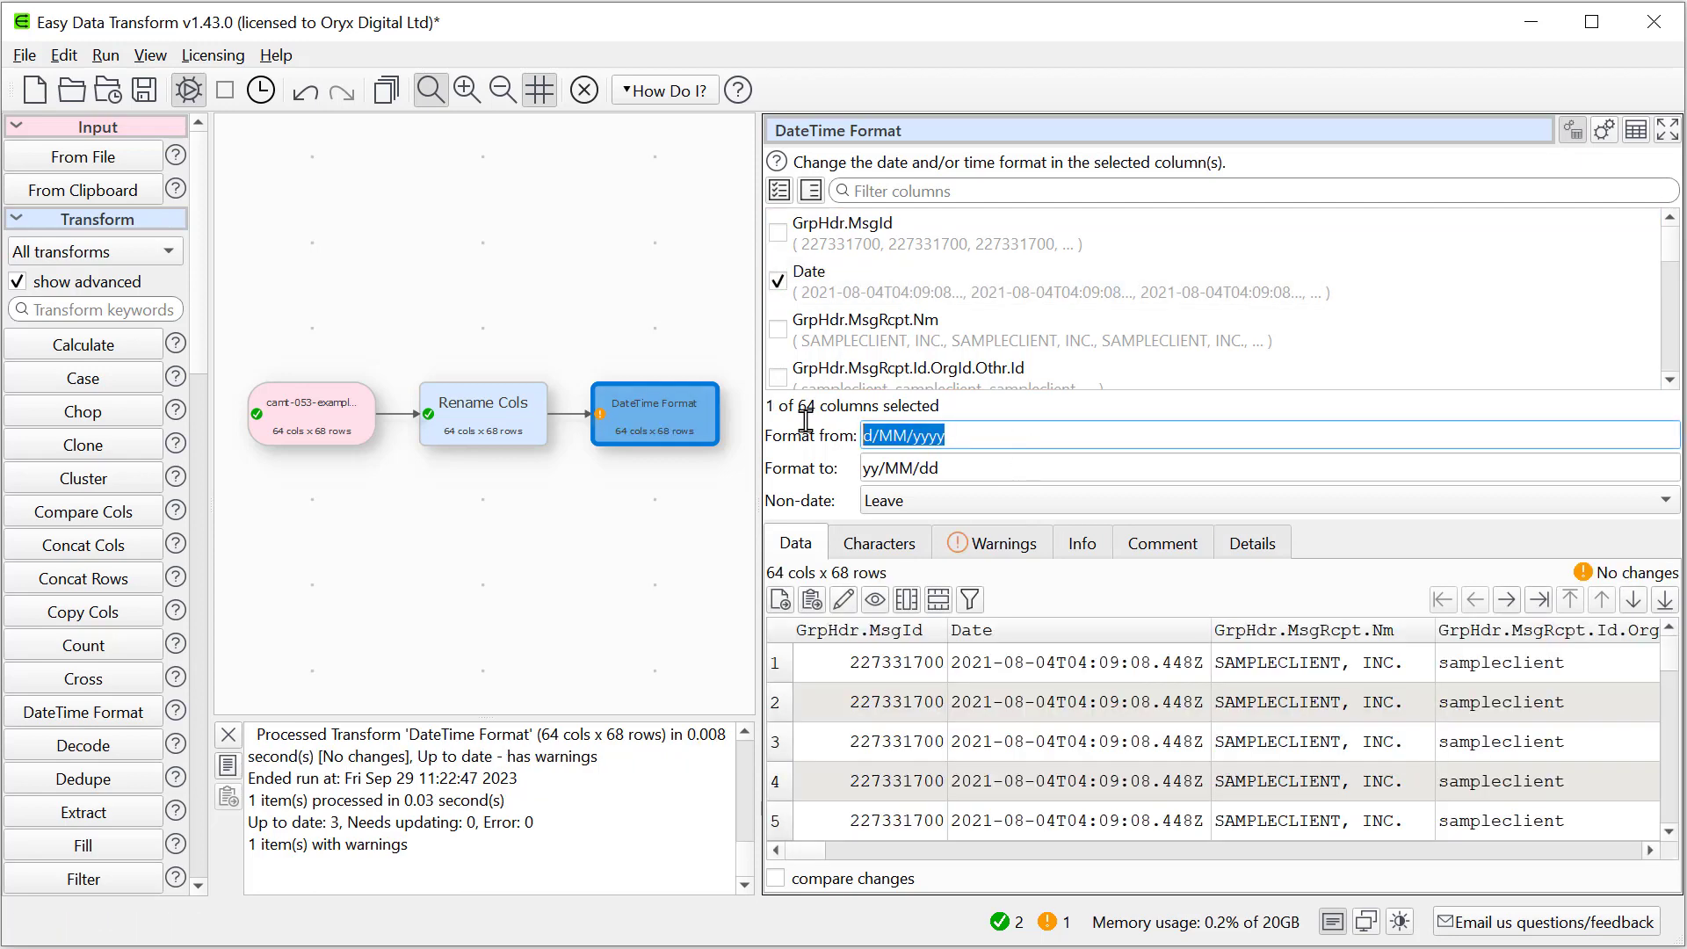
text(yyyy-MM-ddTHH:mm:ss.zzzZ)
click(930, 466)
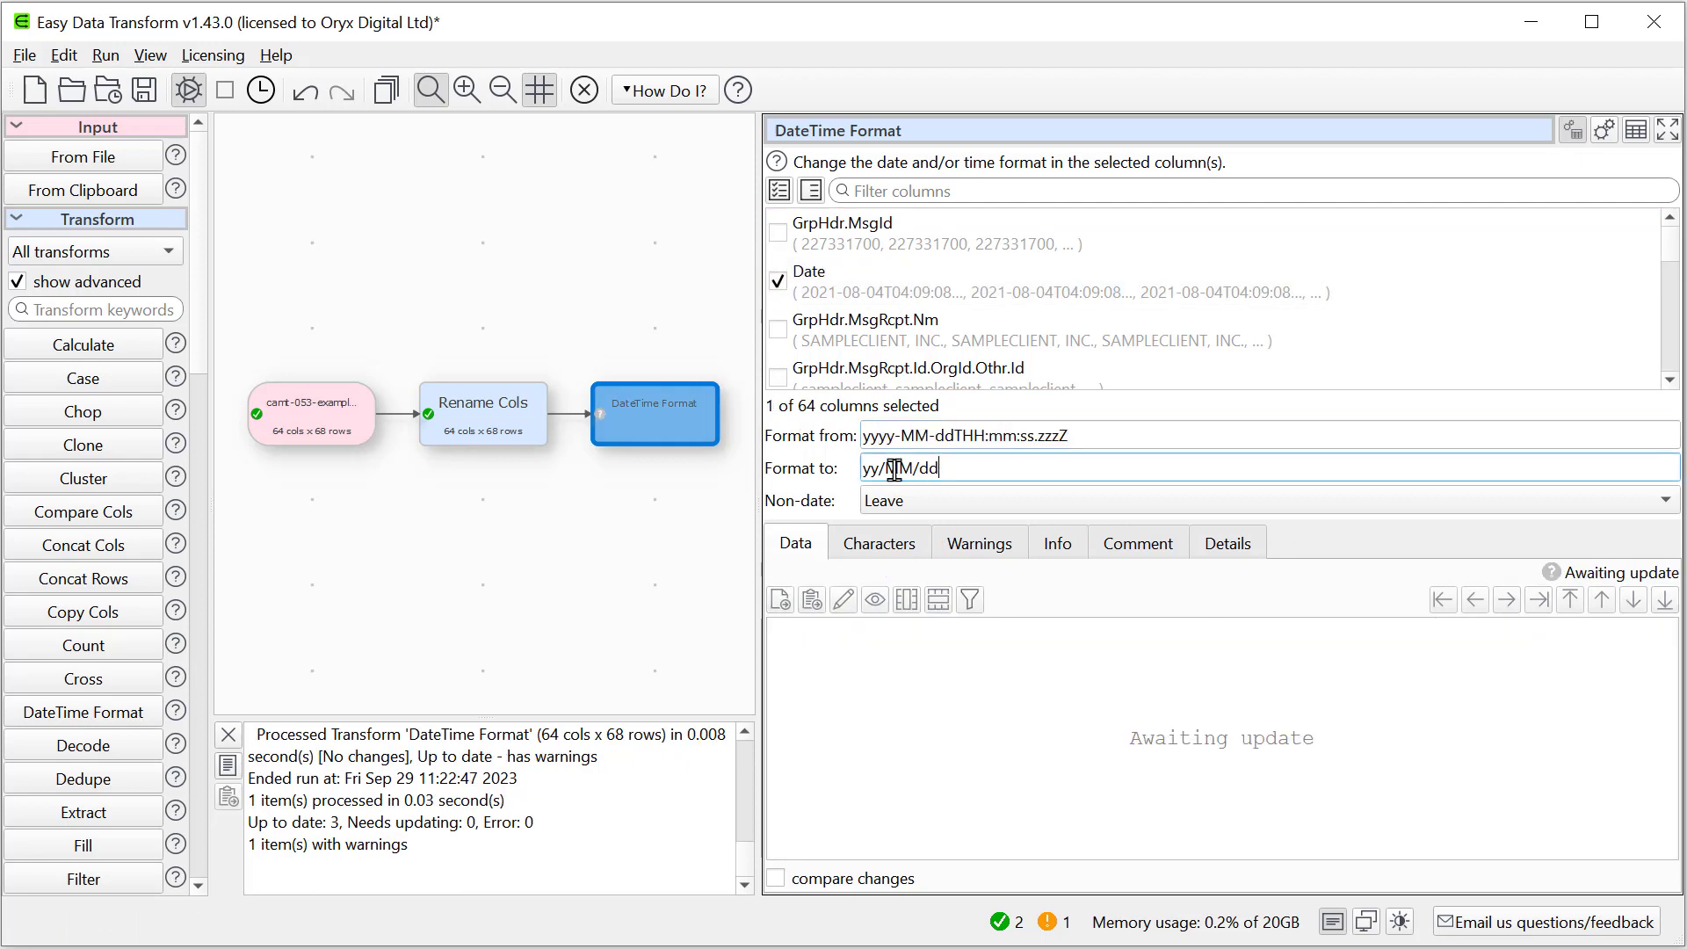
text(dd/MM/yyyy)
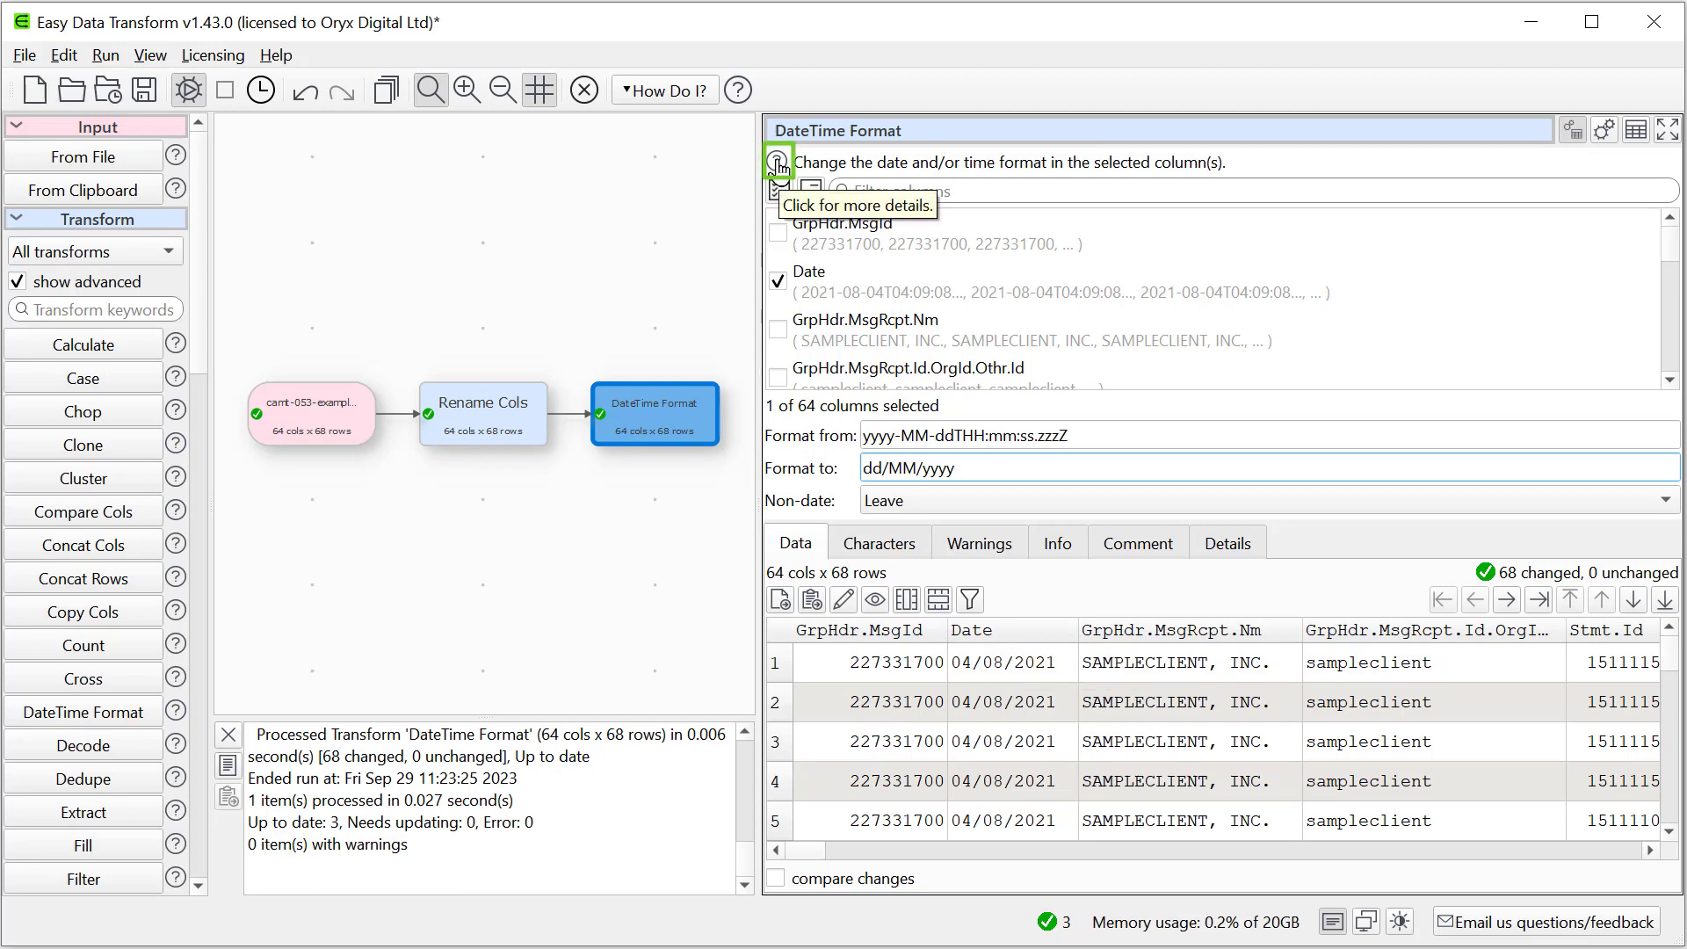
Also reformat Stmt.CreDtTm, Stmt.FrToDt.FrDtTm and Stmt.FrToDt.ToDtTm to dd/MM/yyyy.
click(778, 165)
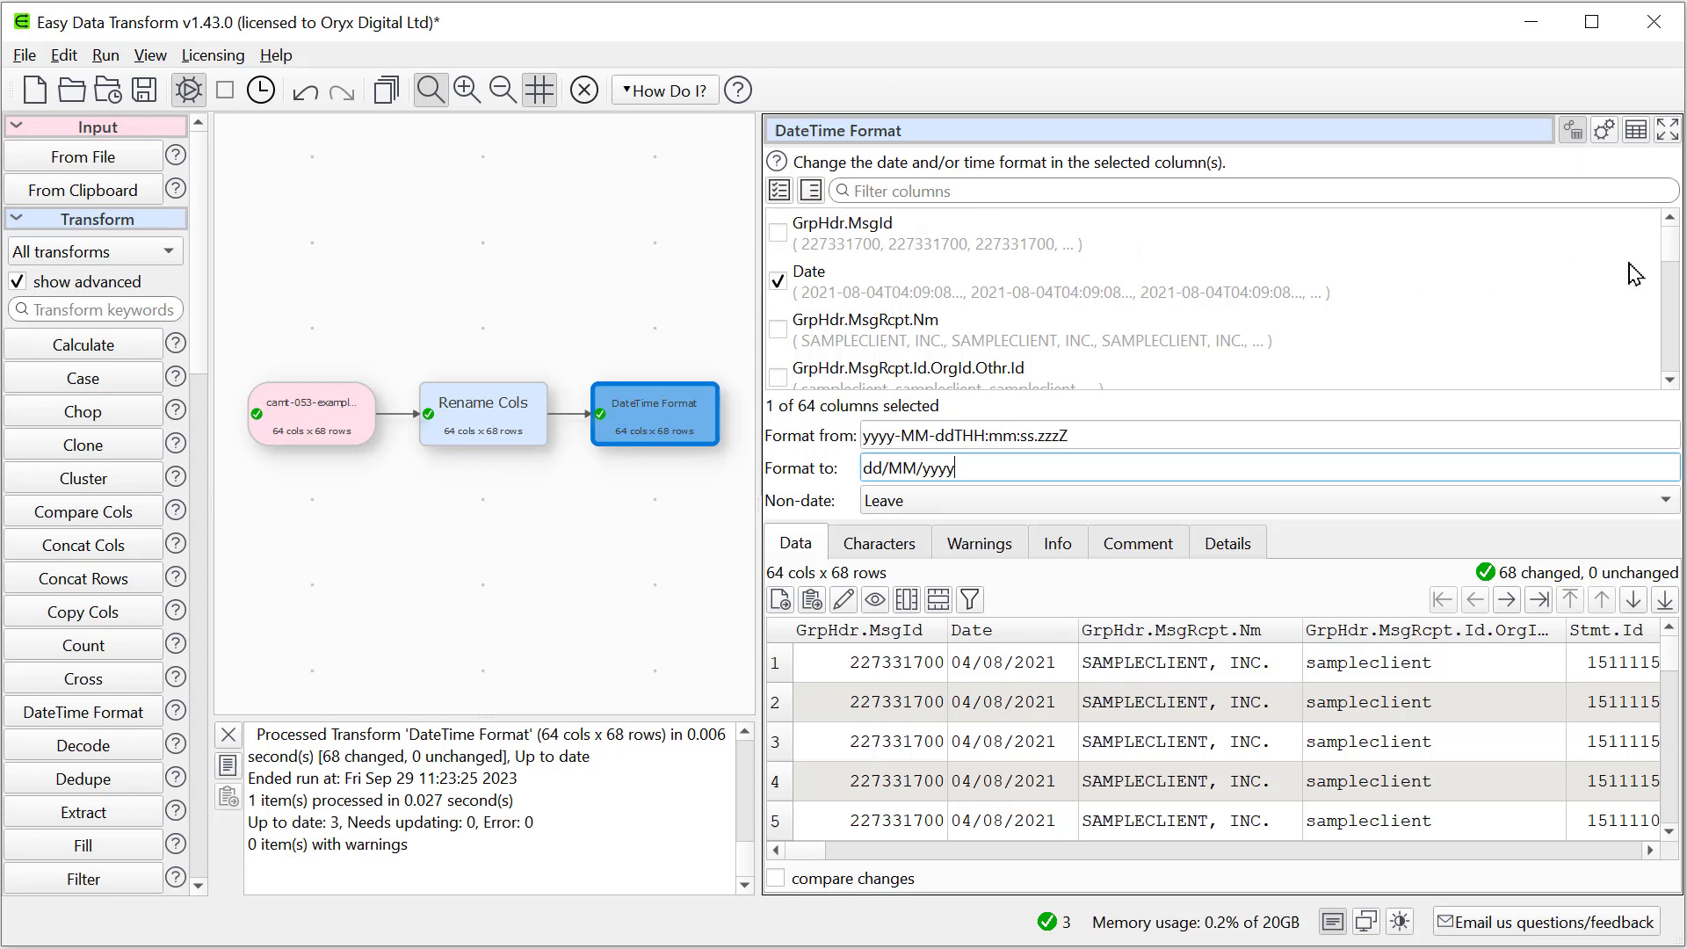
scroll(1670, 264, down, 3)
scroll(1670, 264, down, 2)
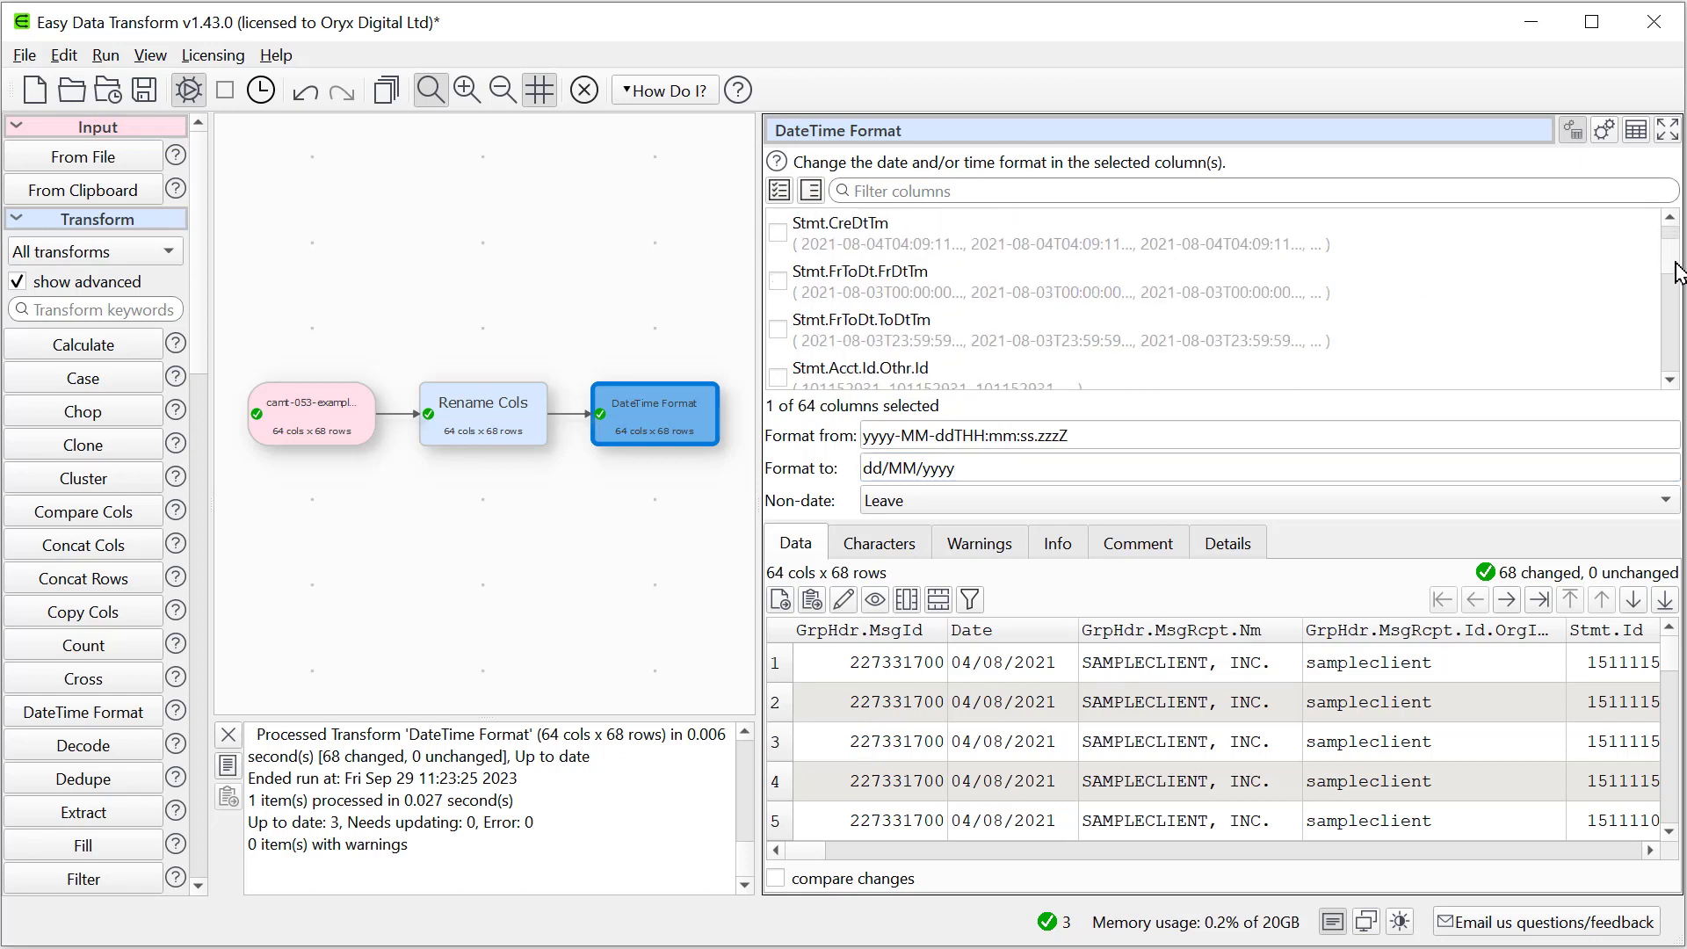
click(778, 233)
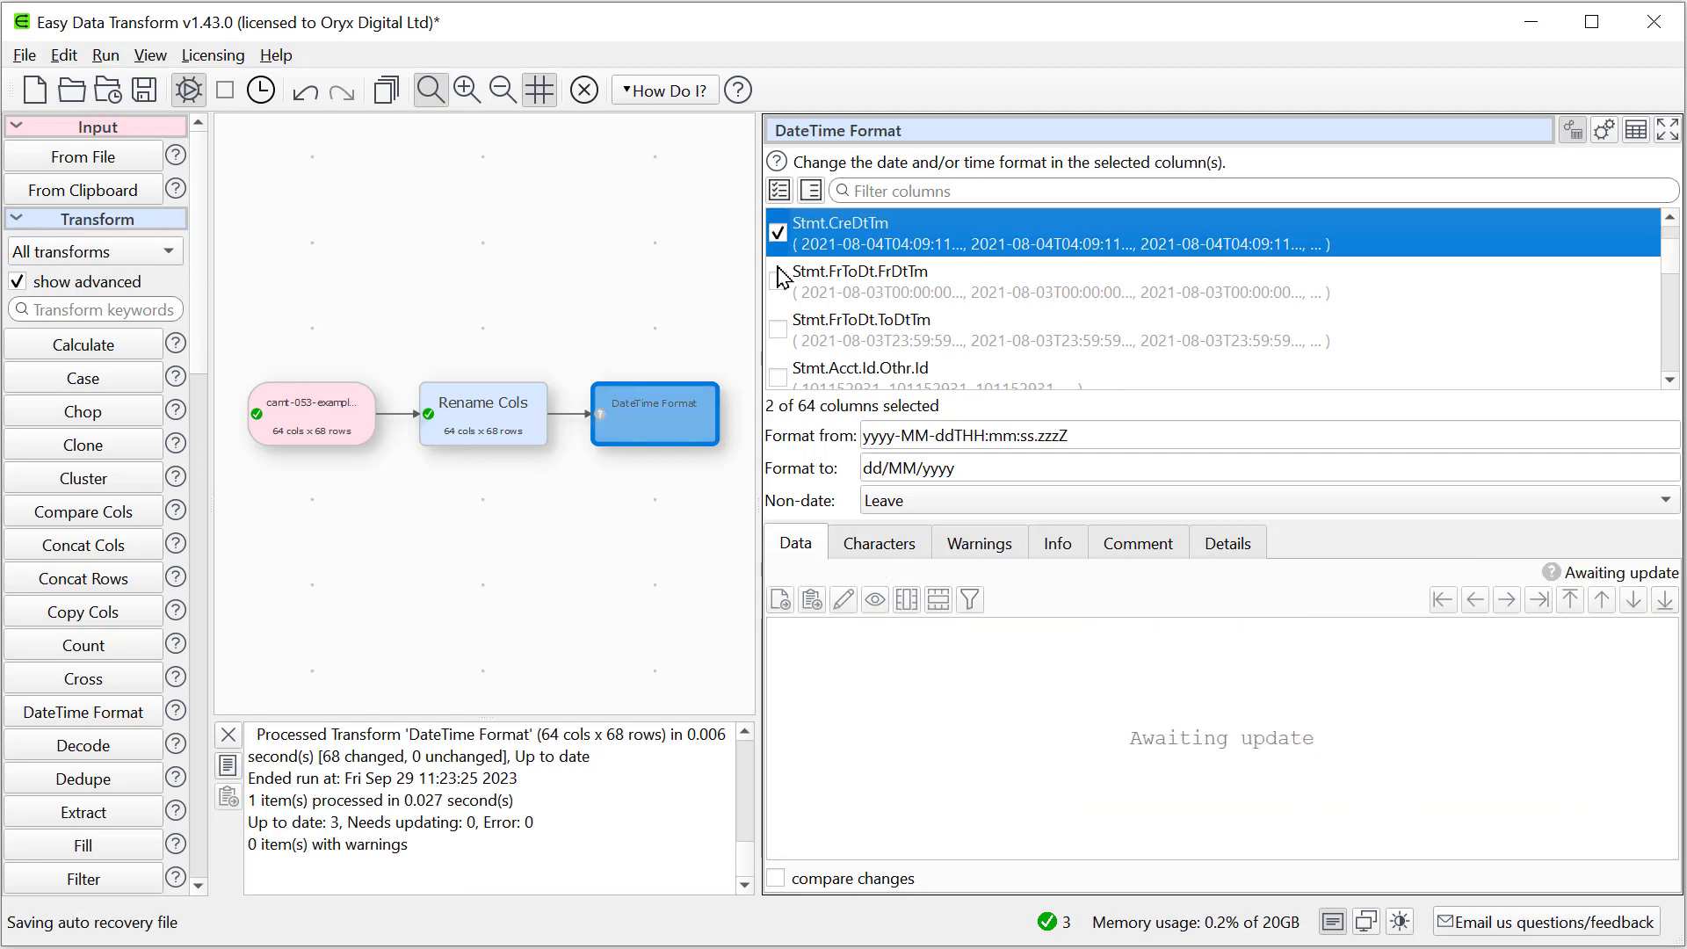
click(778, 281)
click(778, 333)
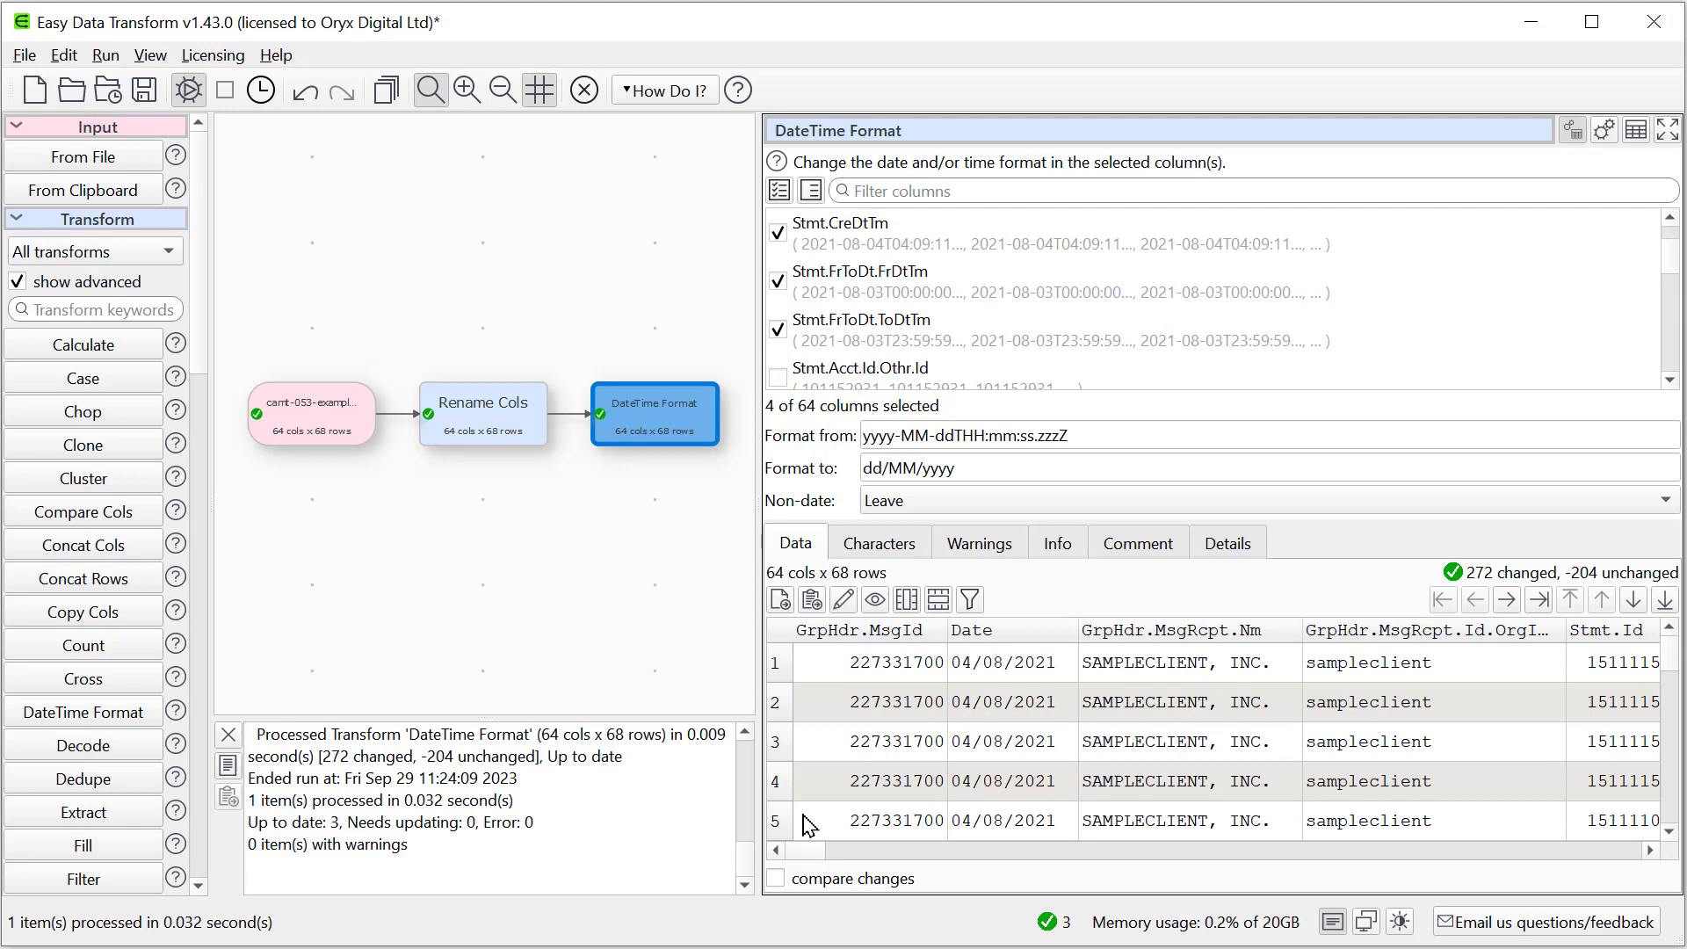
drag(817, 852, 901, 854)
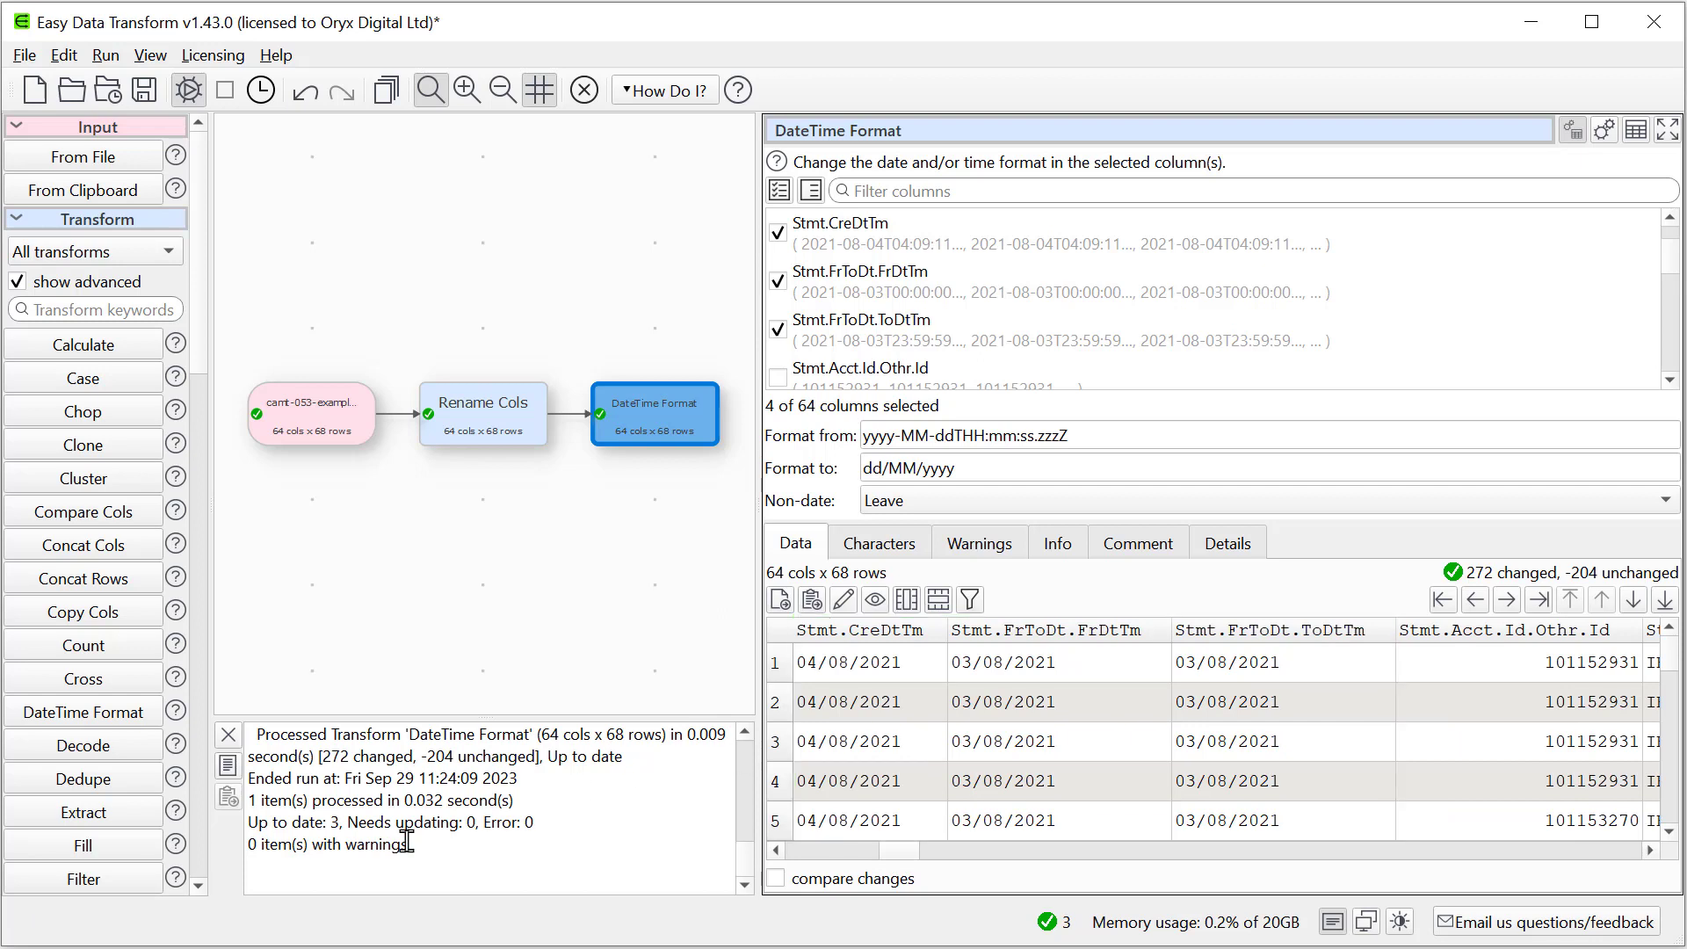
Add a Filter on Stmt.Acct.Nm for the value 'Corporate', leaving 38 rows.
click(99, 884)
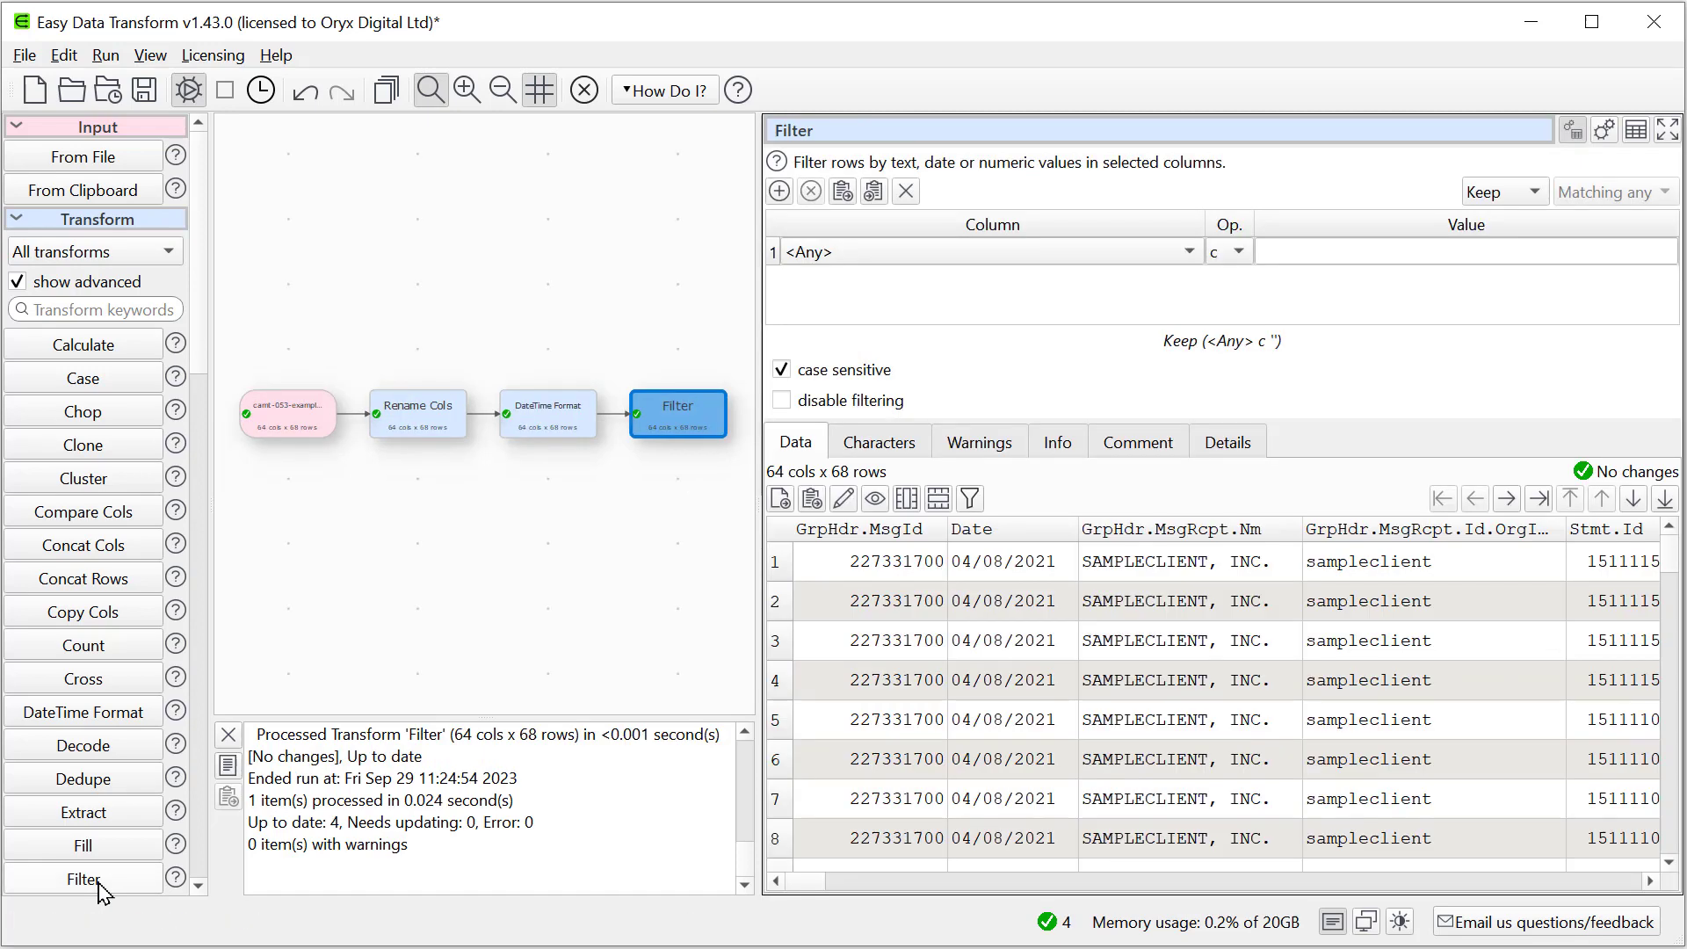
click(879, 269)
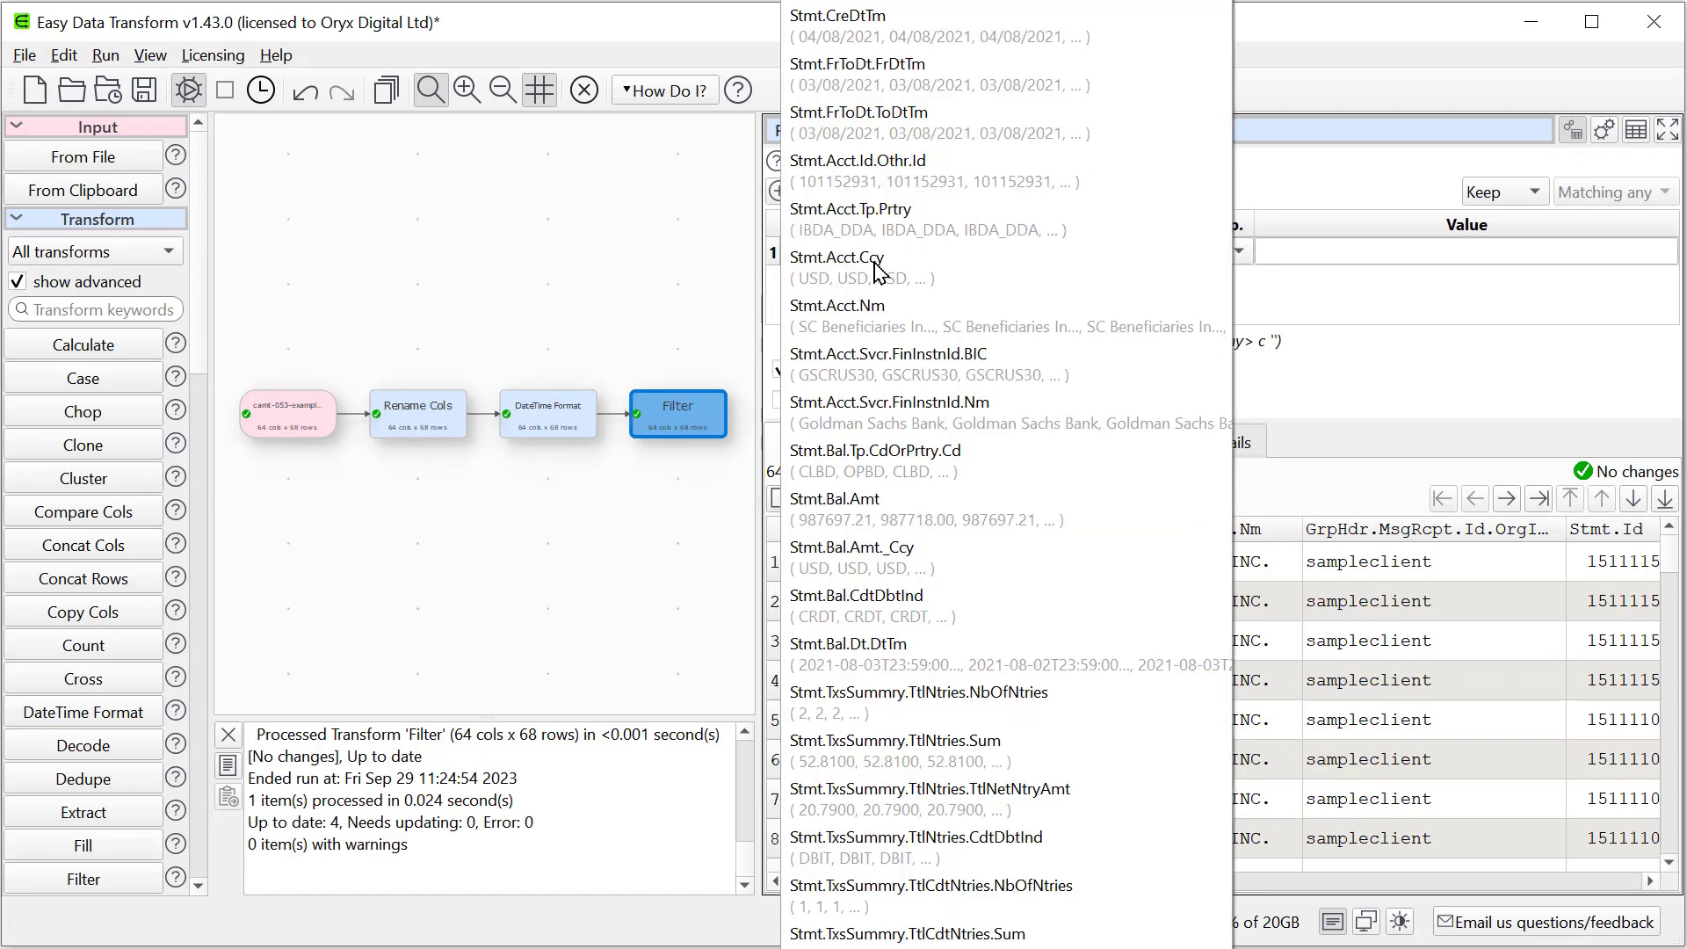
click(876, 322)
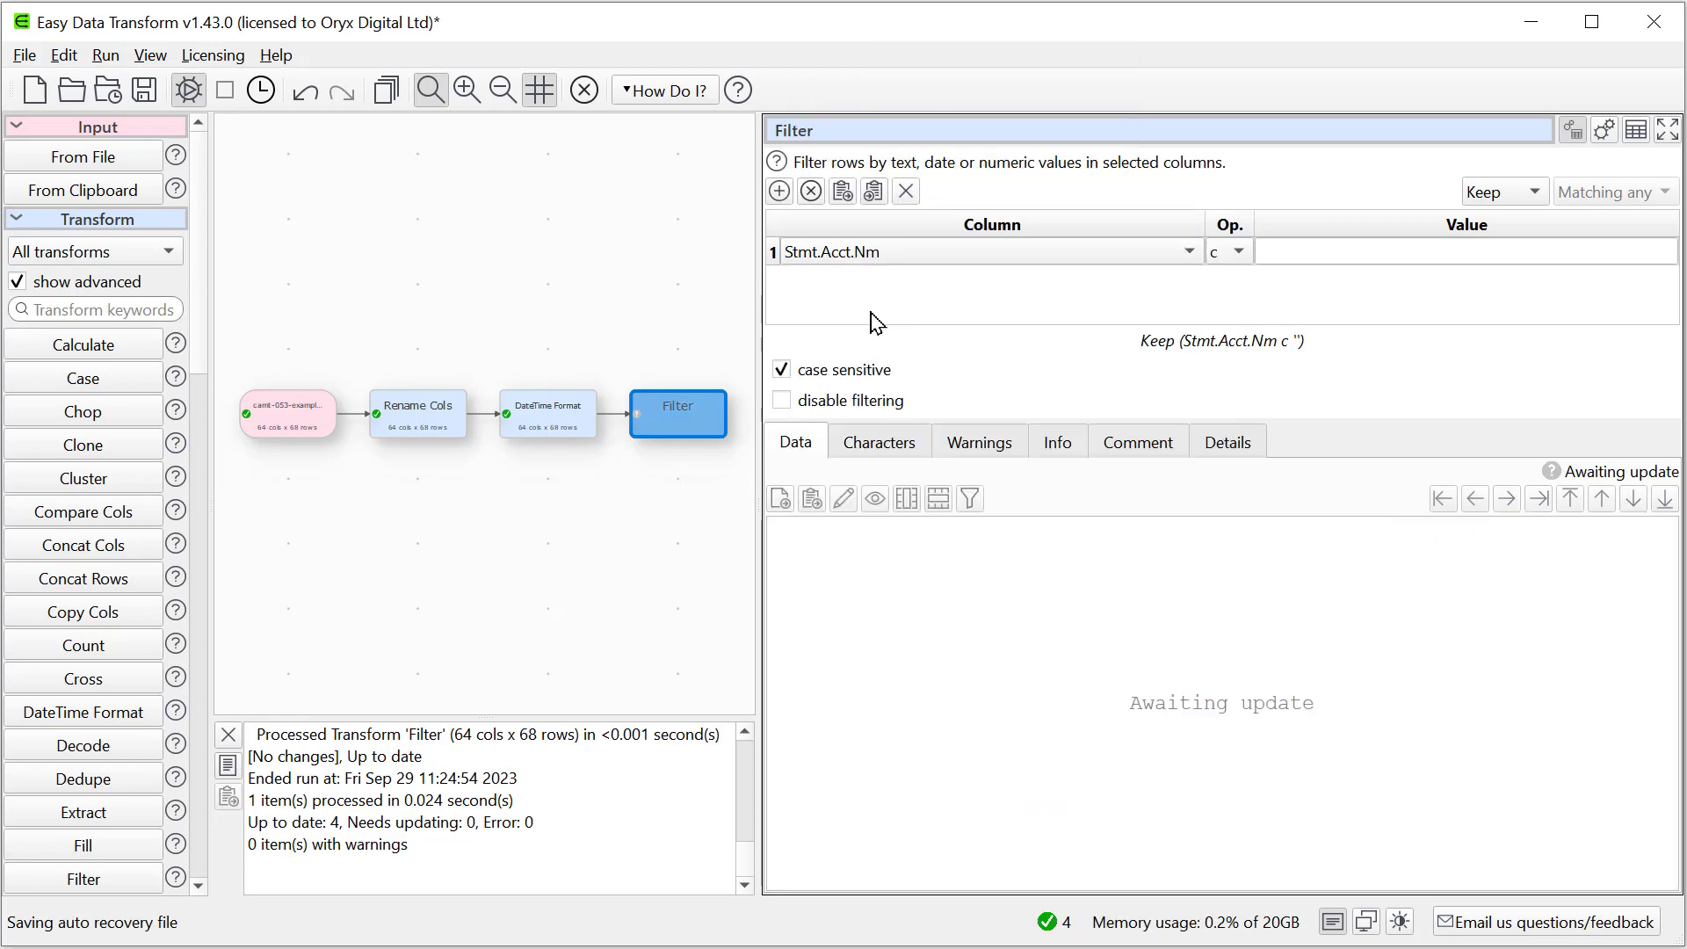
click(1315, 239)
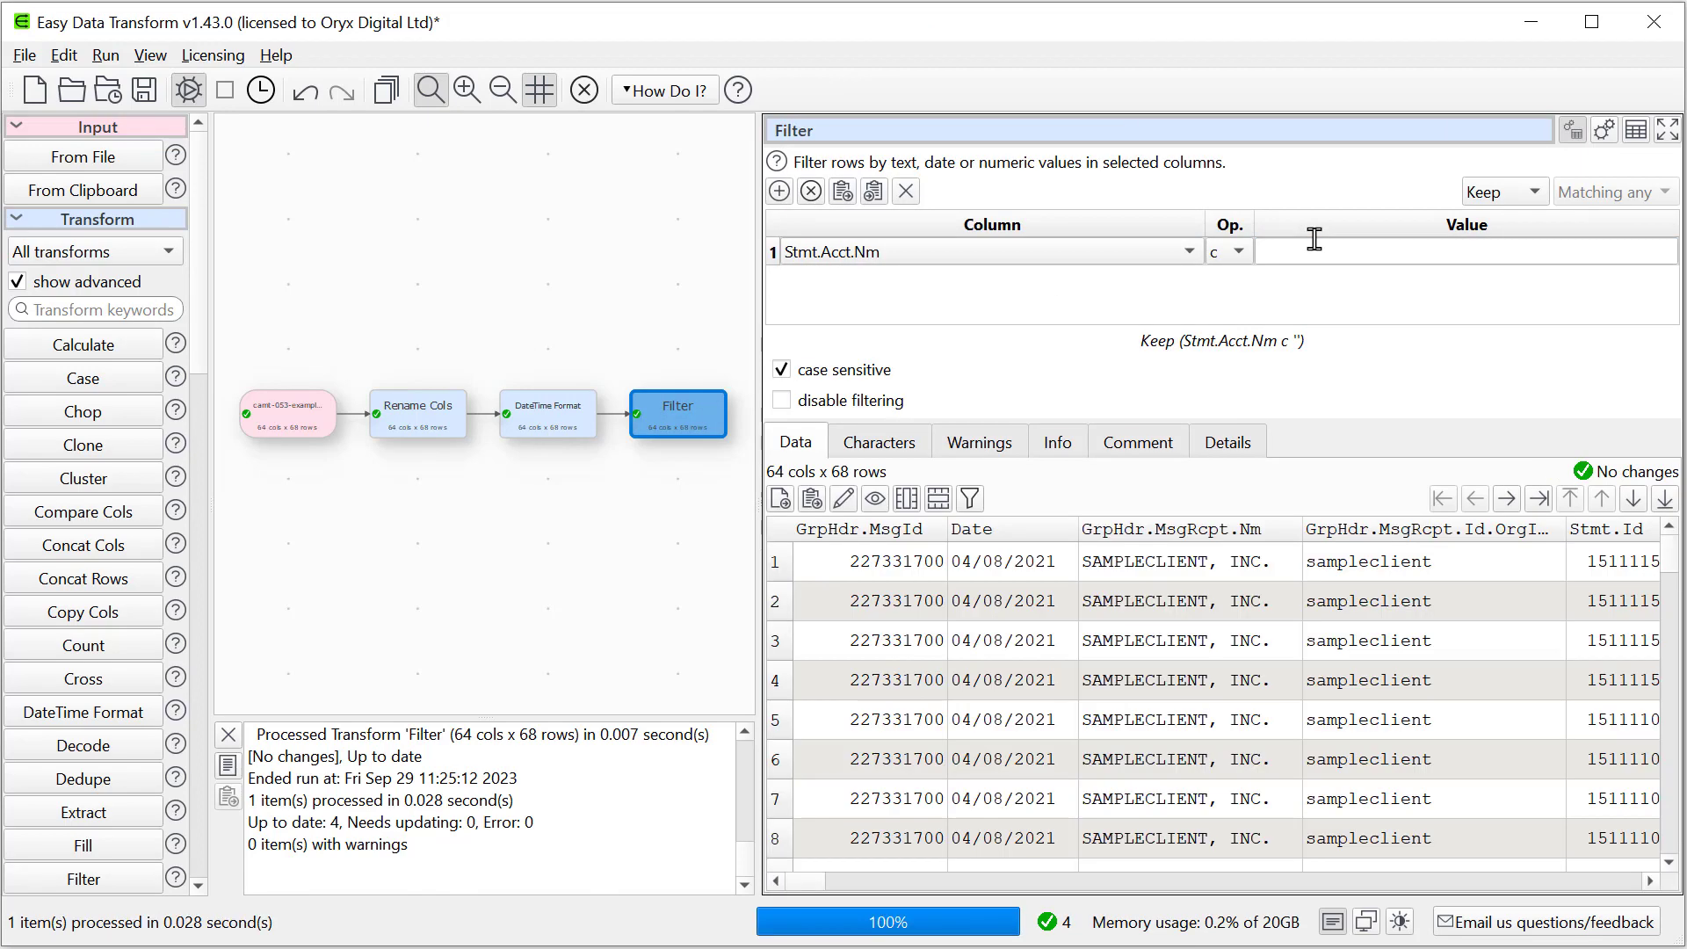
text(Corporate)
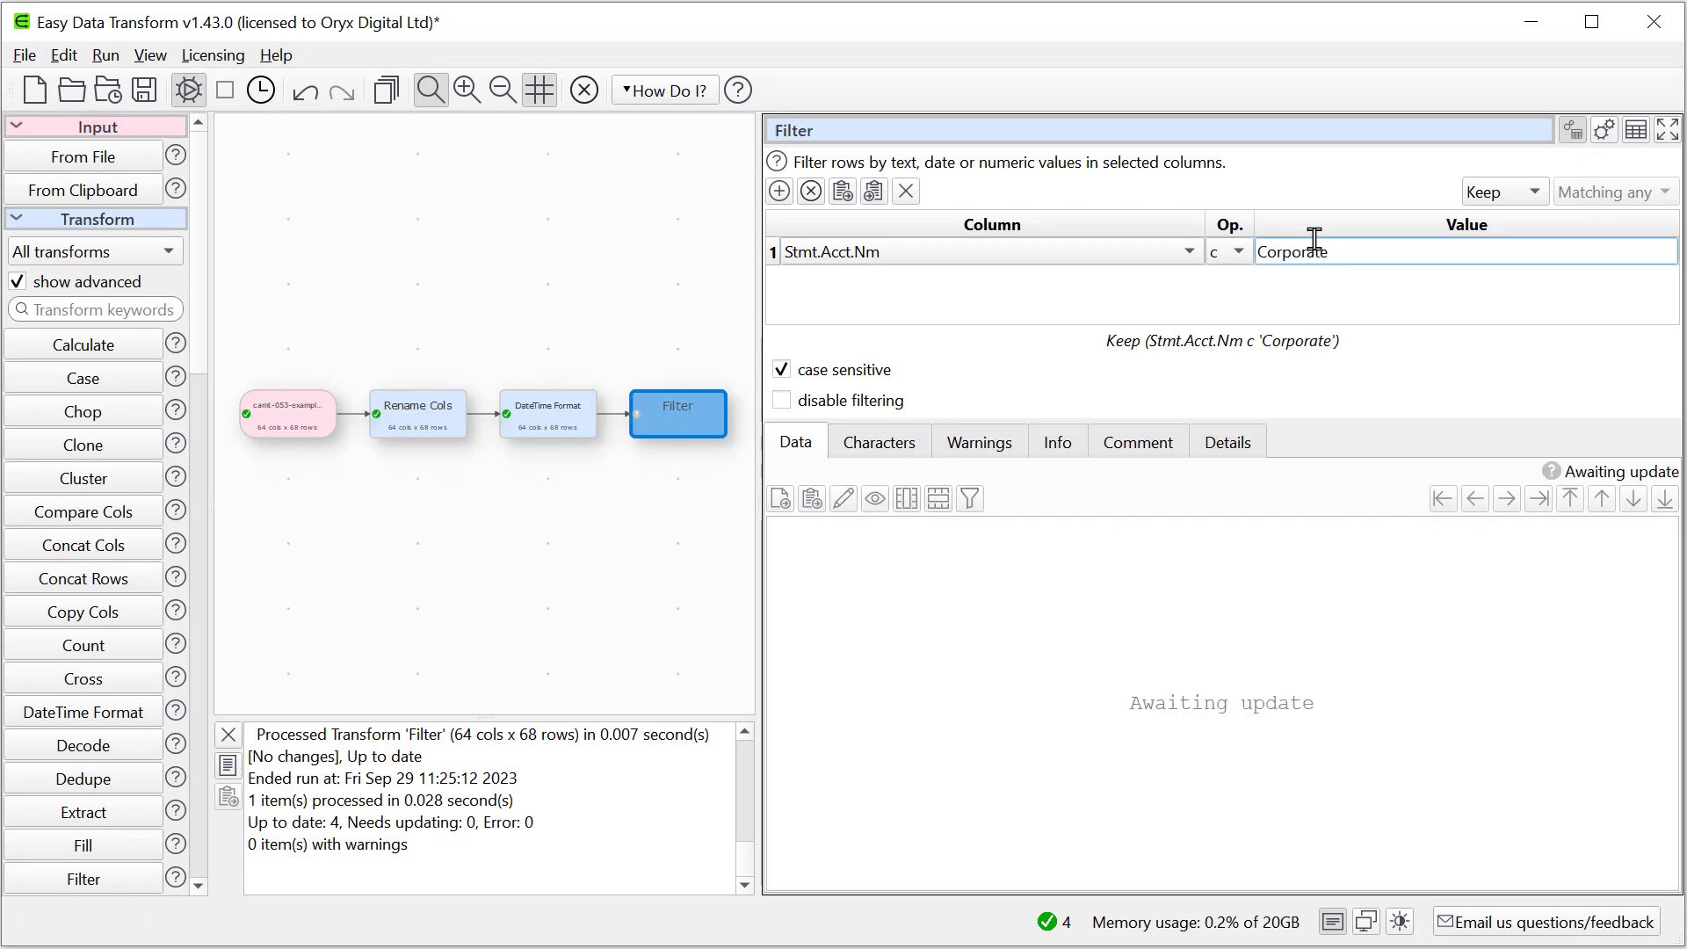
key(Return)
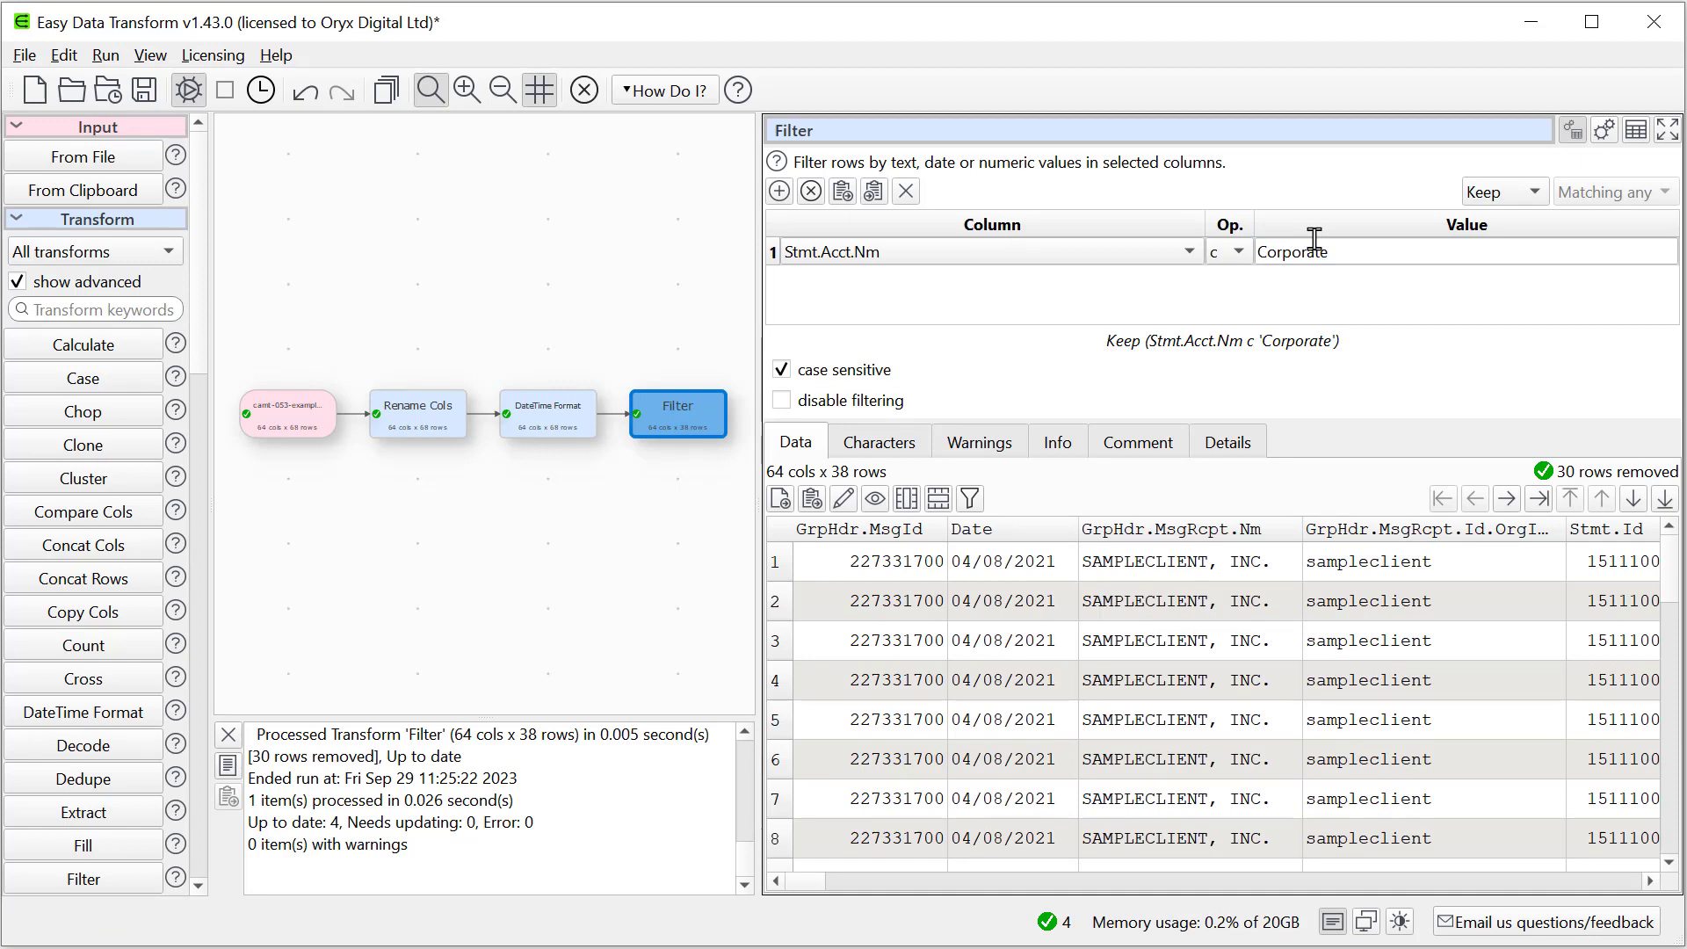
Add a To File output saved as output.xlsx, then view it in Excel and close Excel.
click(195, 877)
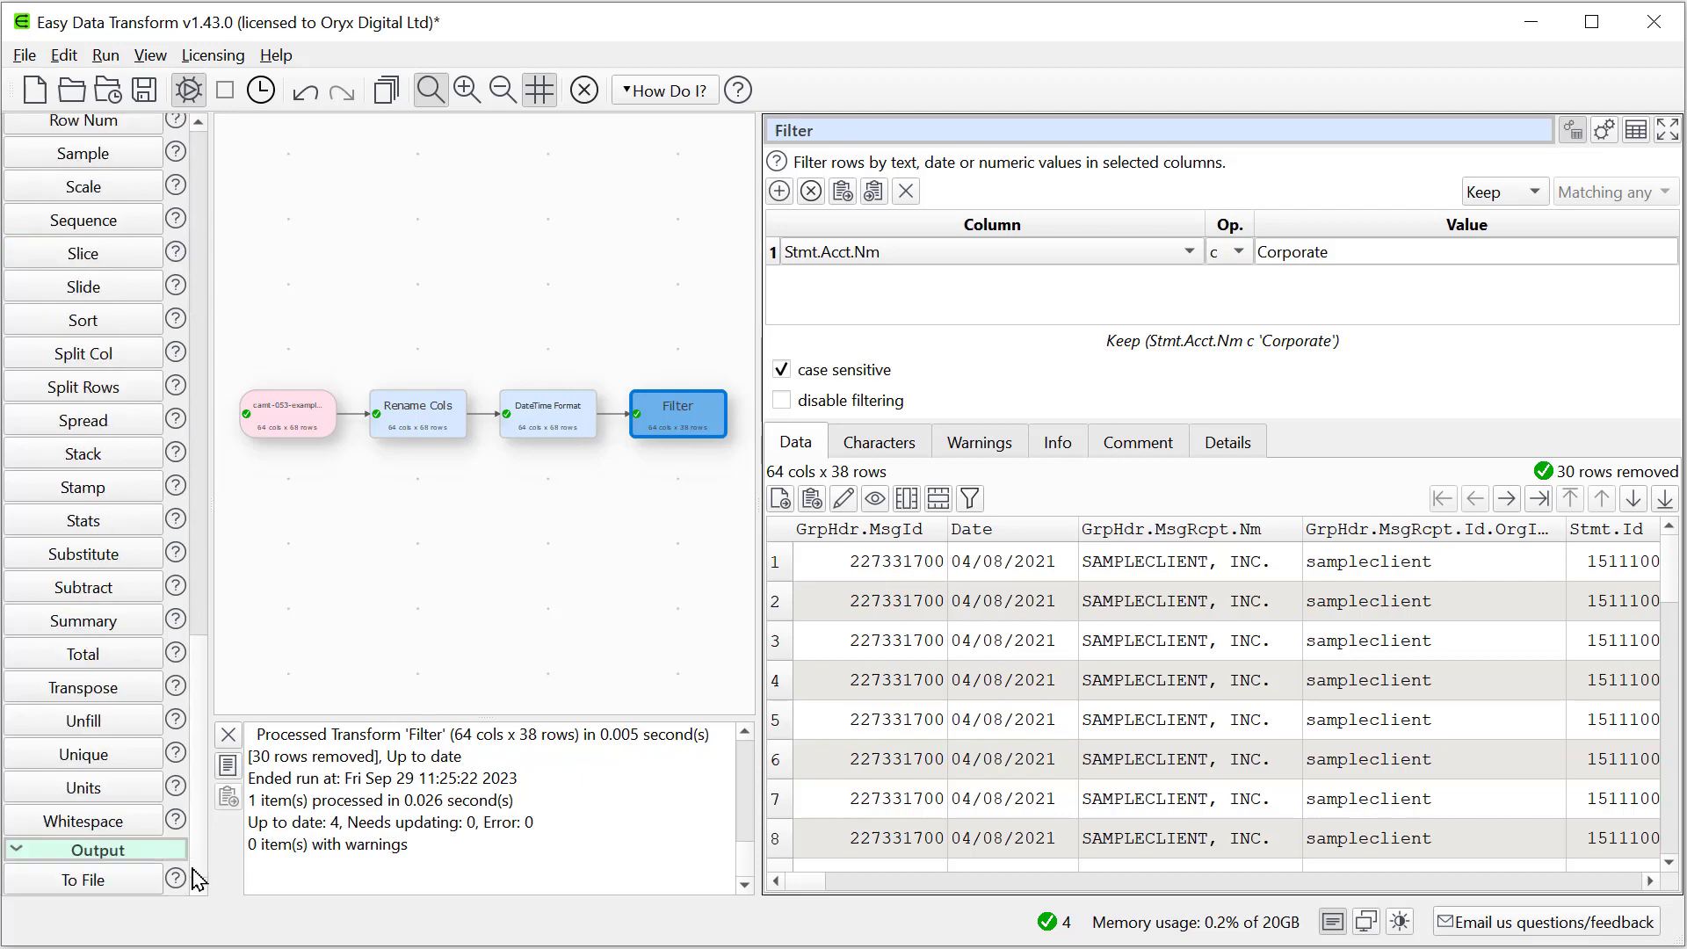
click(109, 882)
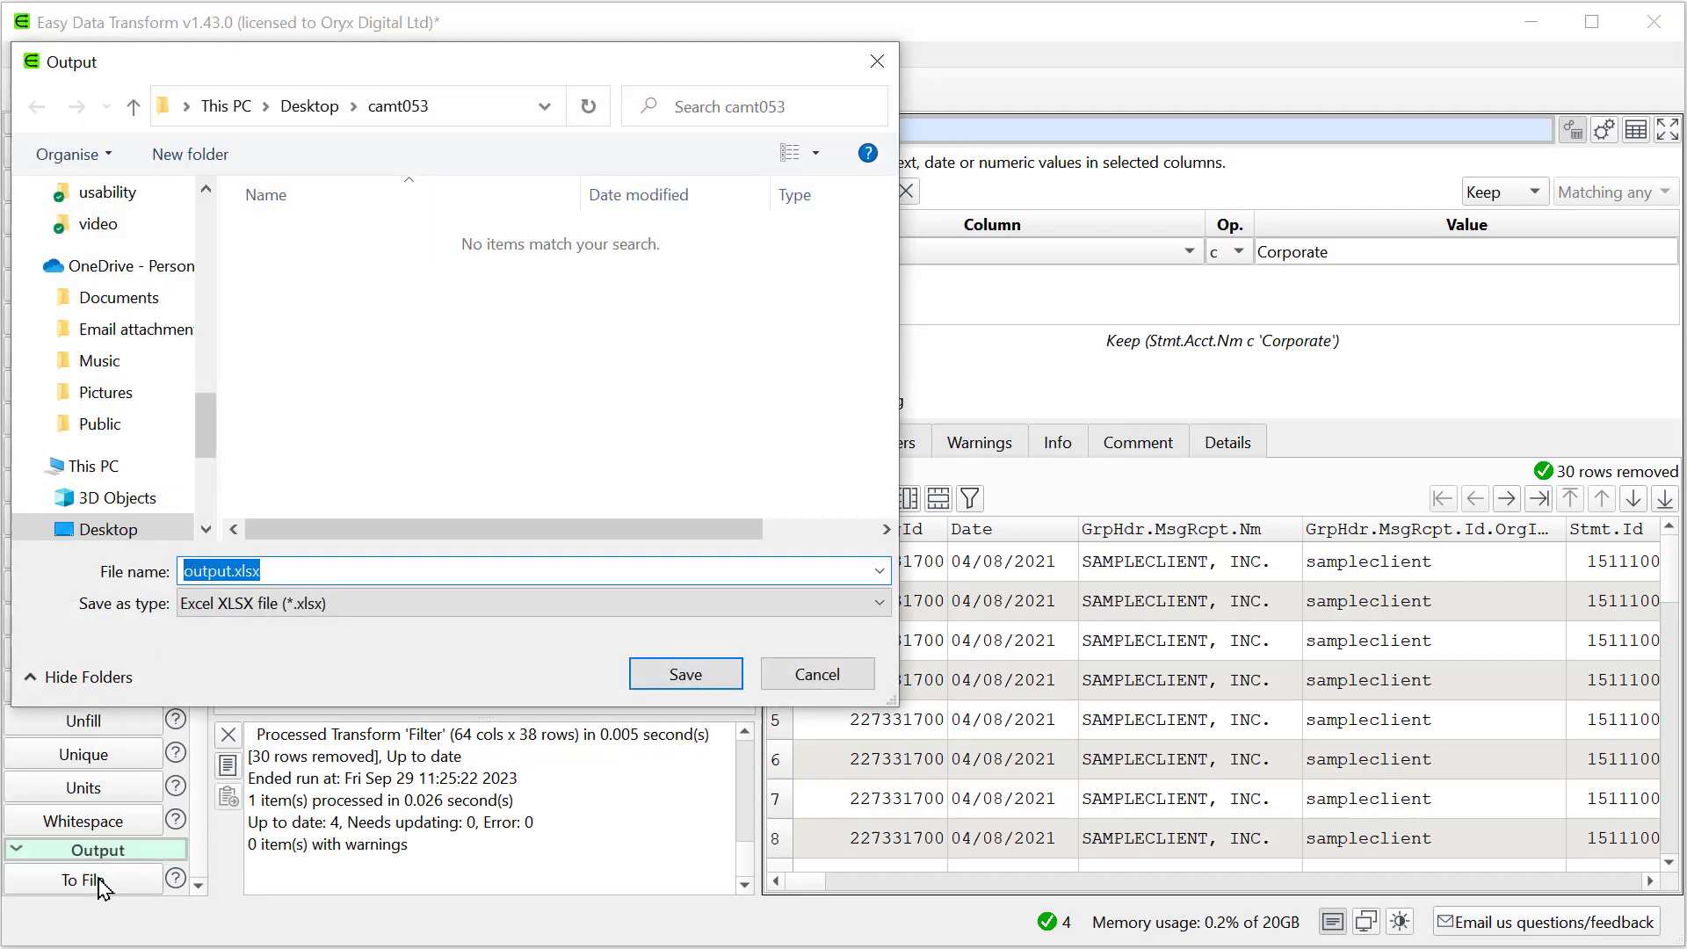
click(689, 676)
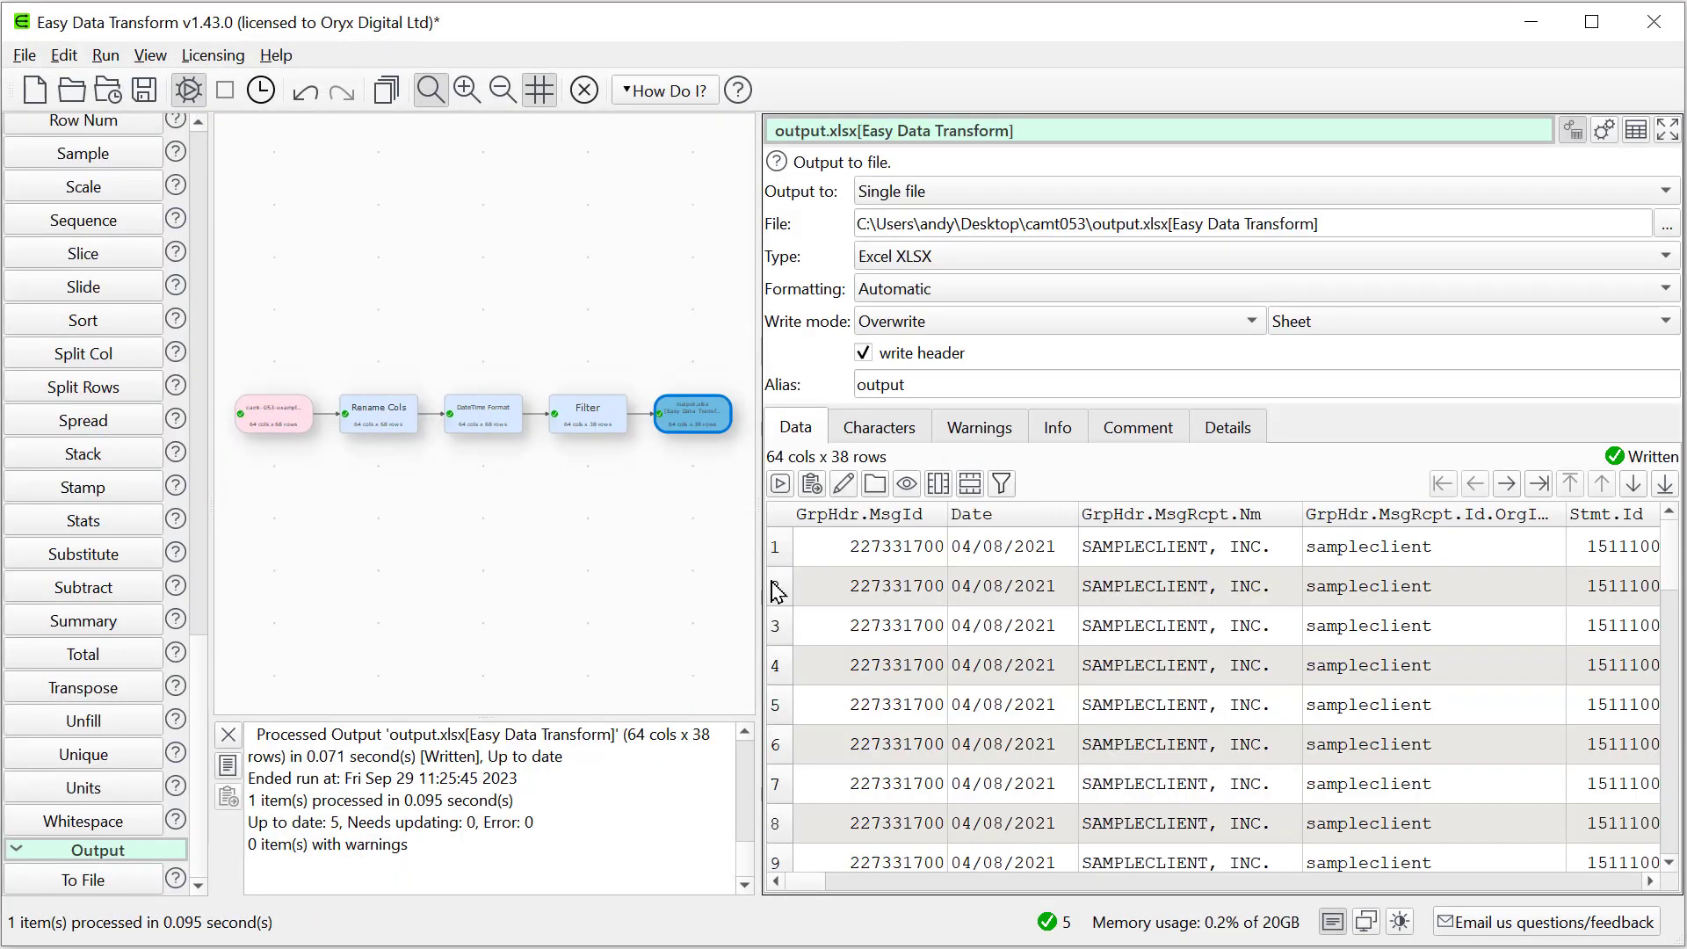
click(844, 484)
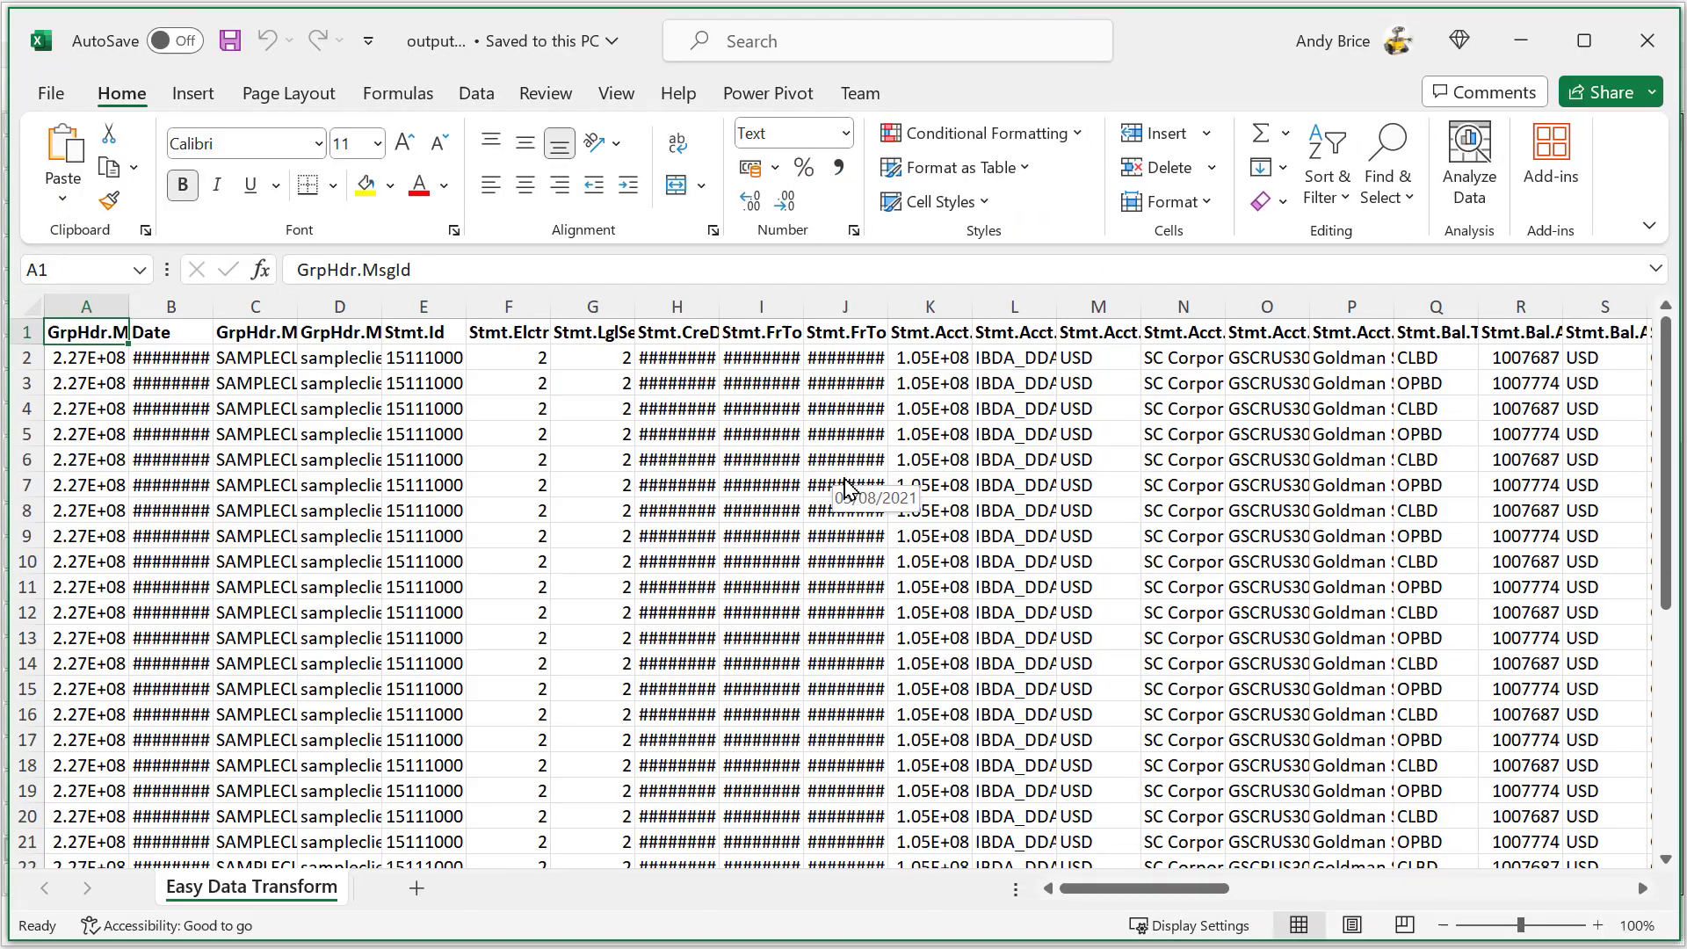
click(1640, 46)
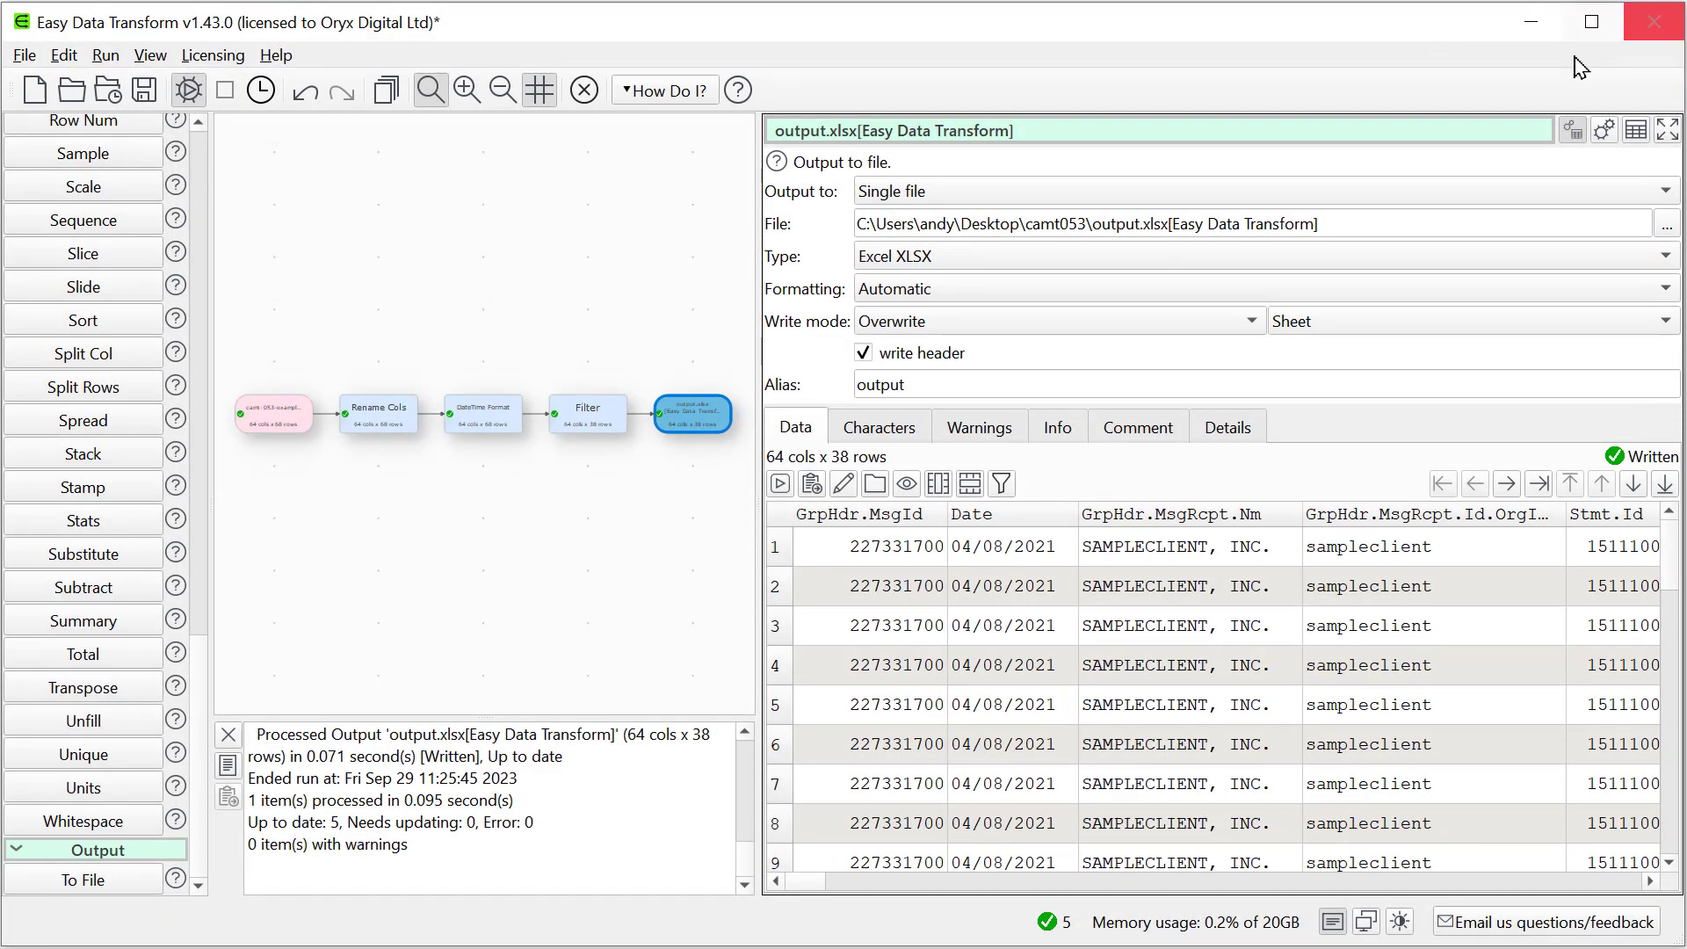
Add a second To File output from the Filter, saved as comma-delimited output1.csv.
click(66, 881)
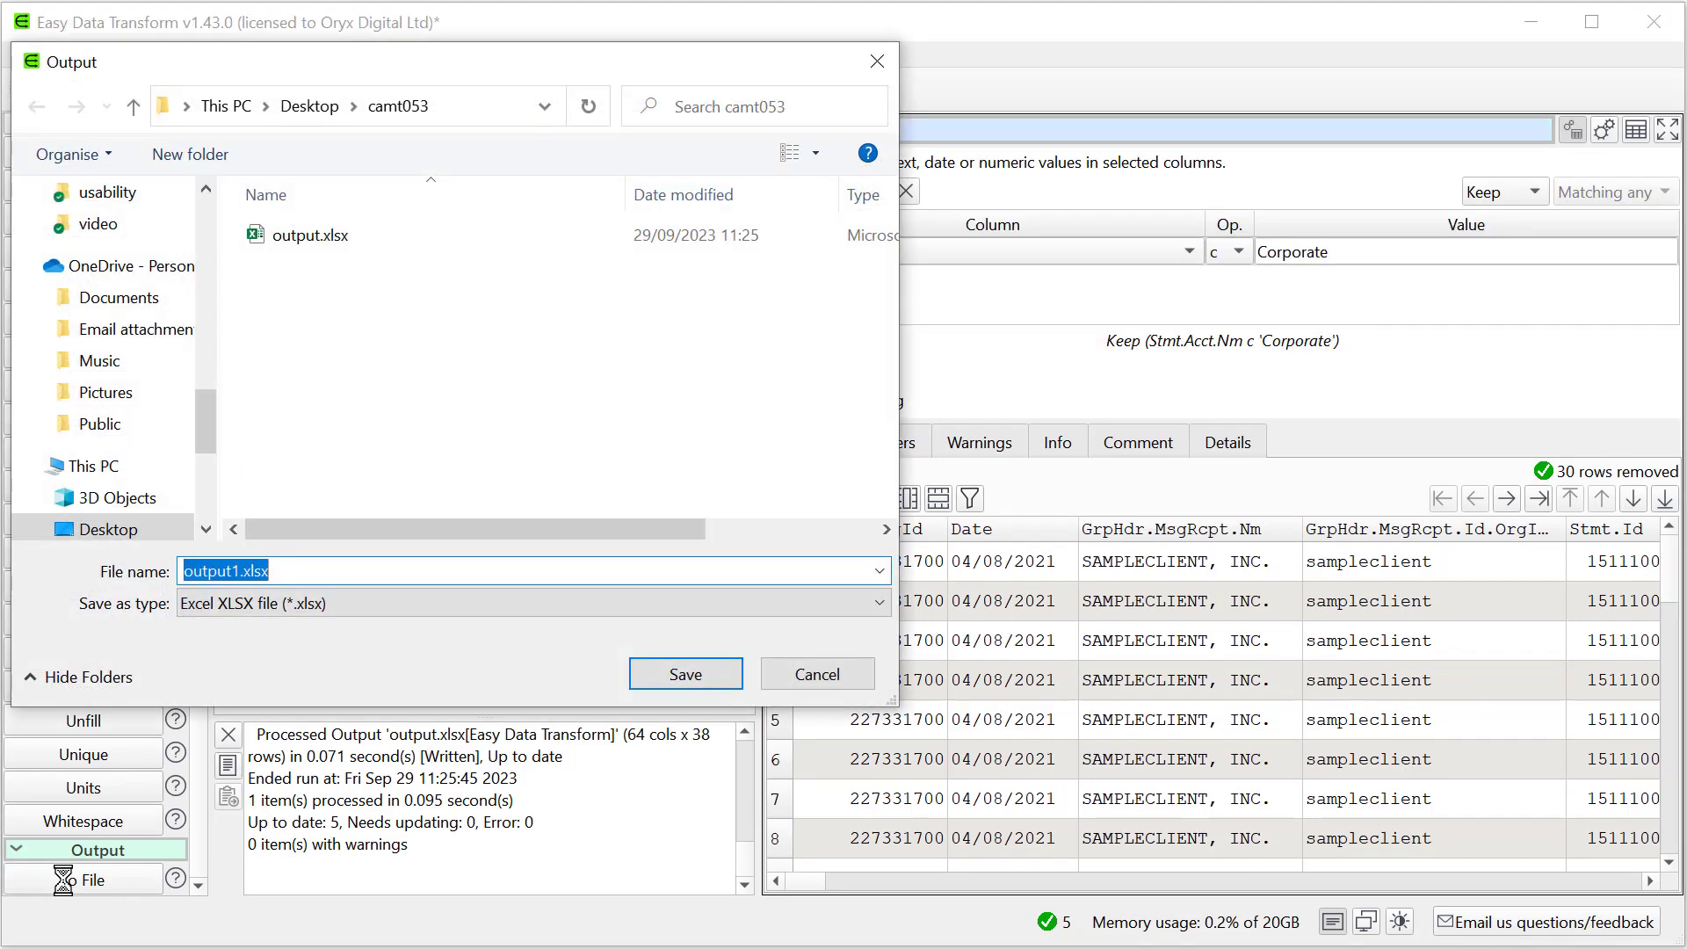
click(349, 609)
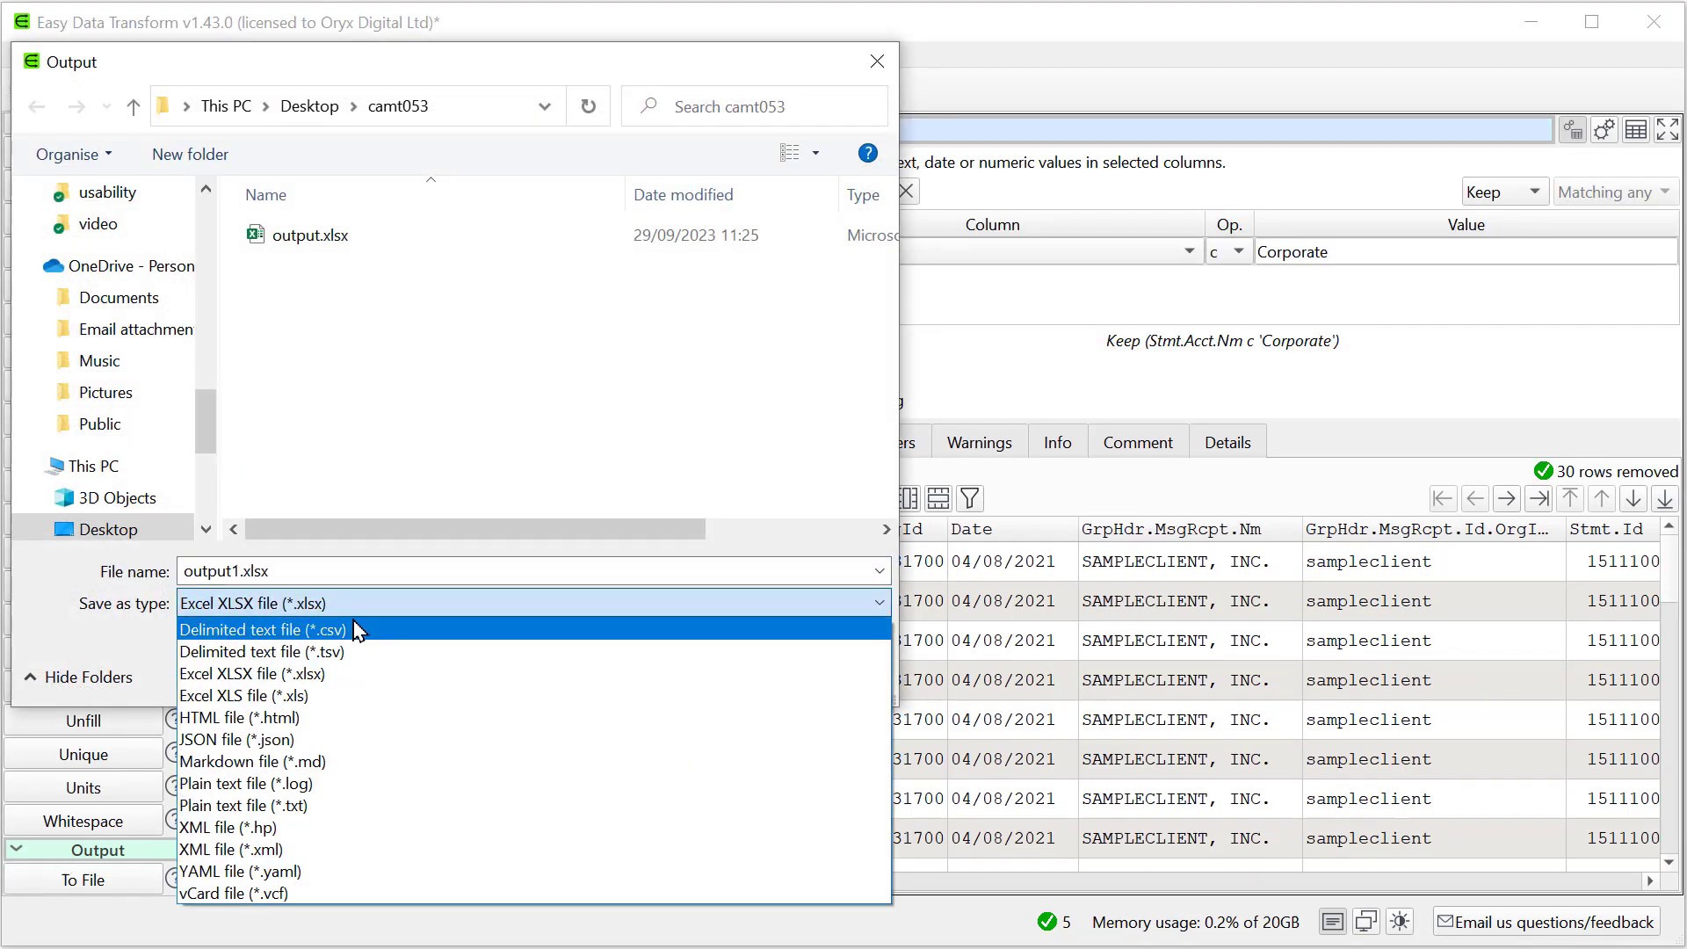
click(353, 622)
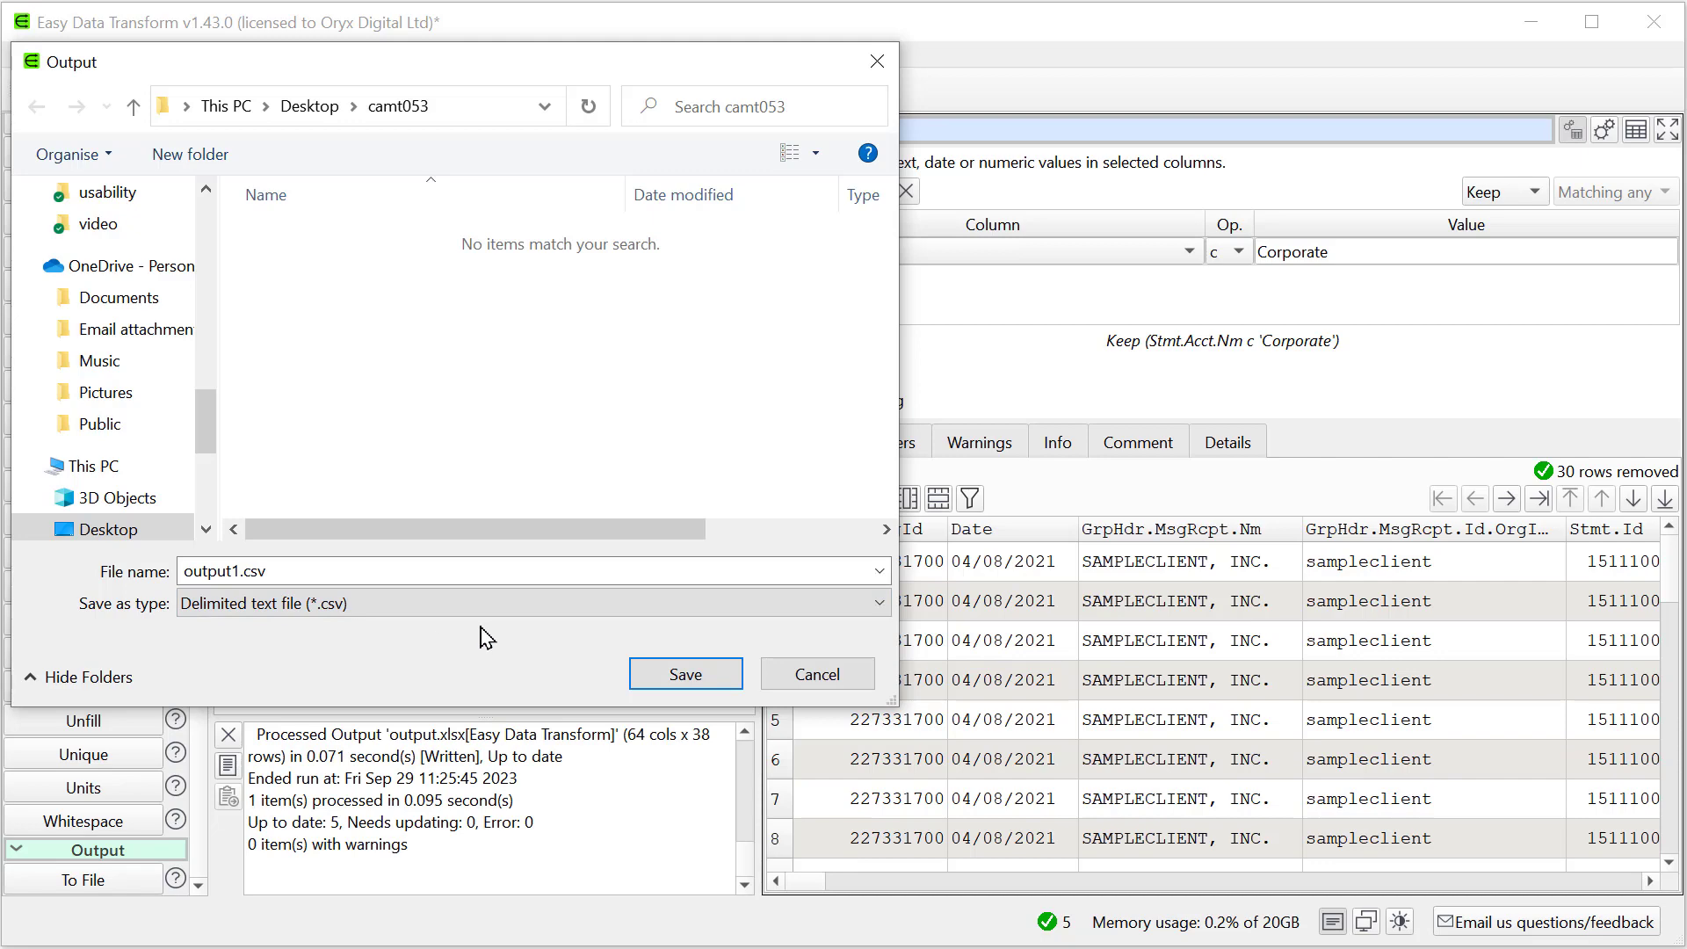
click(672, 672)
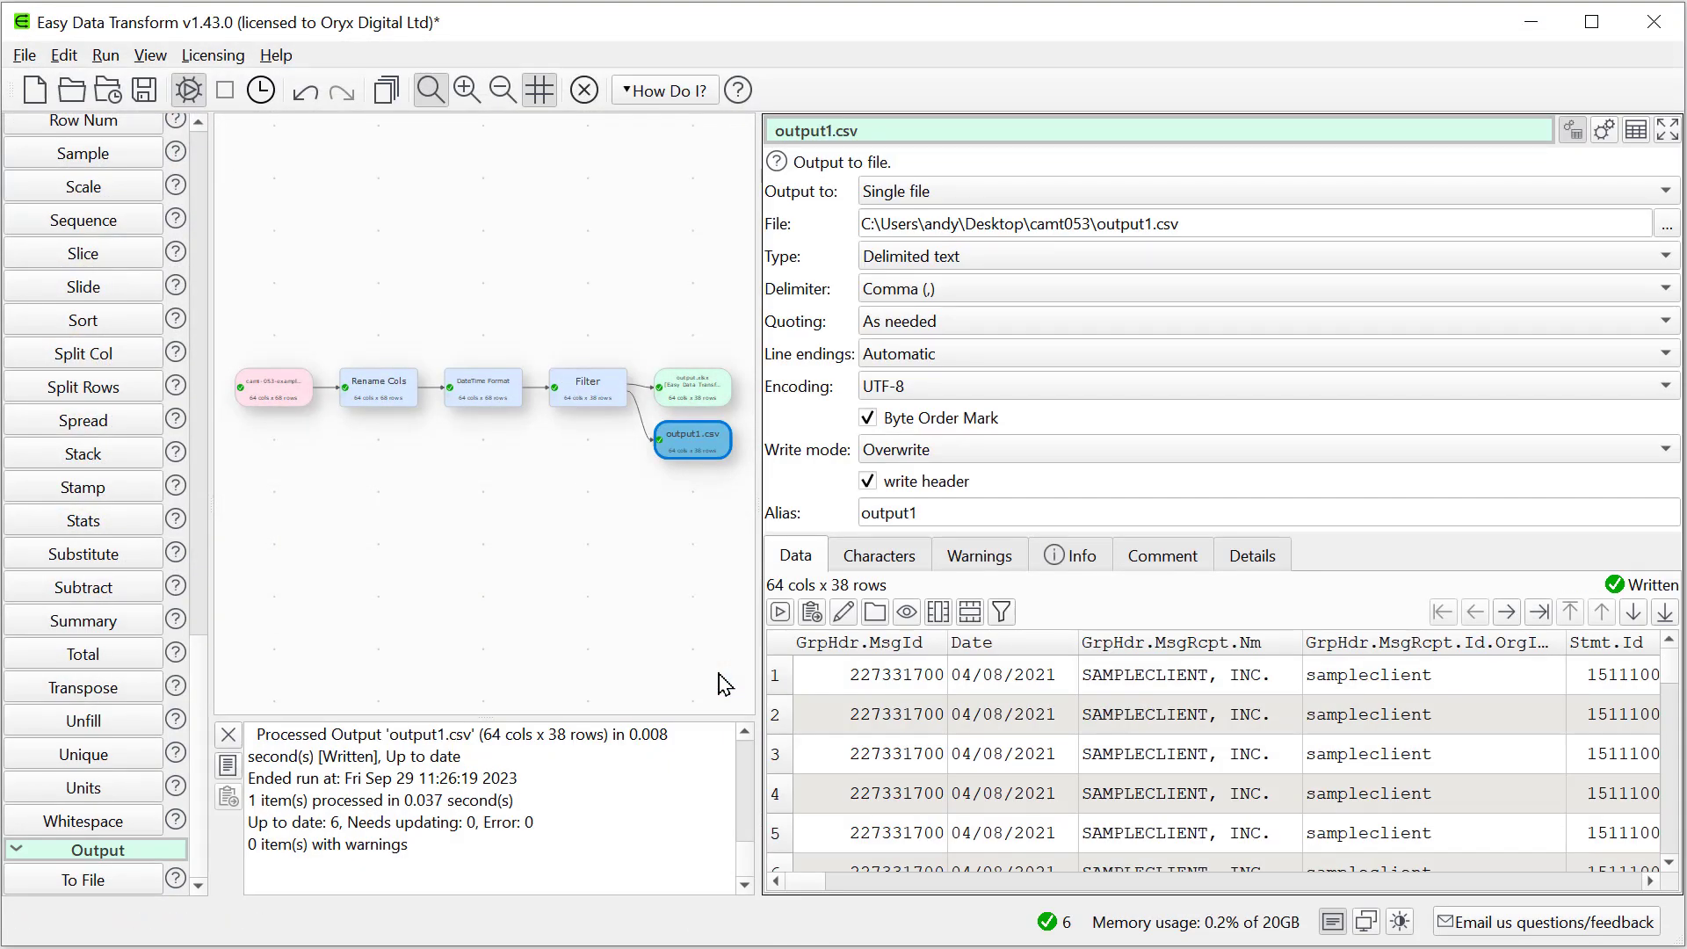
Save the transform as mycamt053 in the camt053 folder, then reselect the camt input.
click(144, 90)
double_click(391, 233)
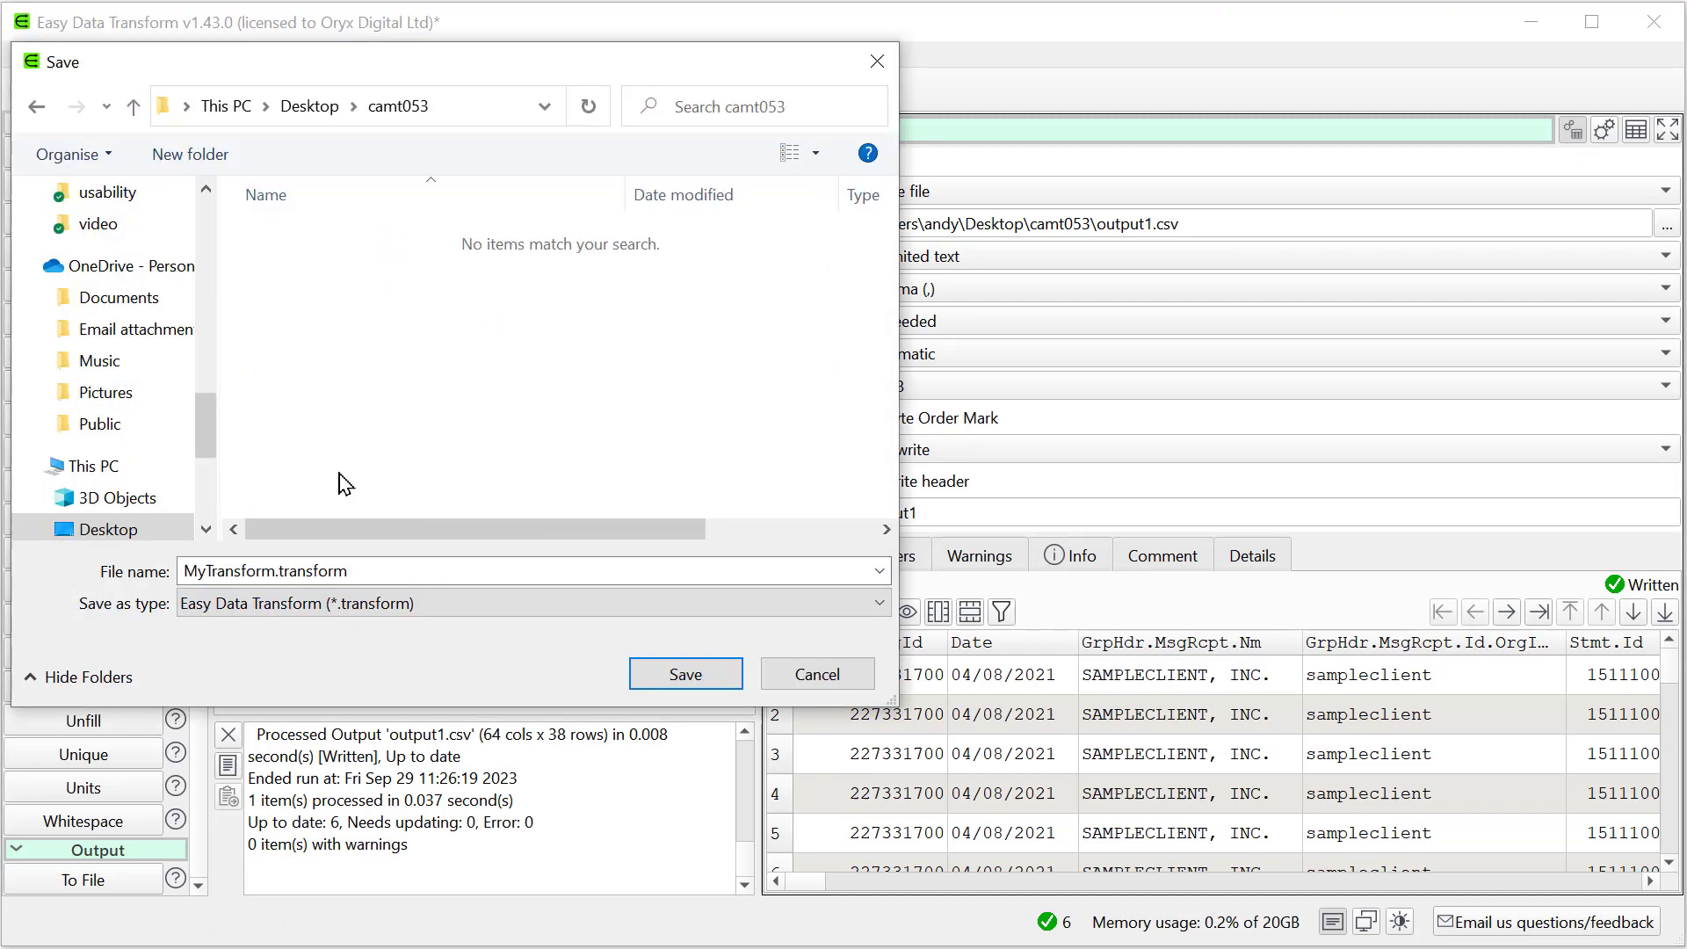
text(myc)
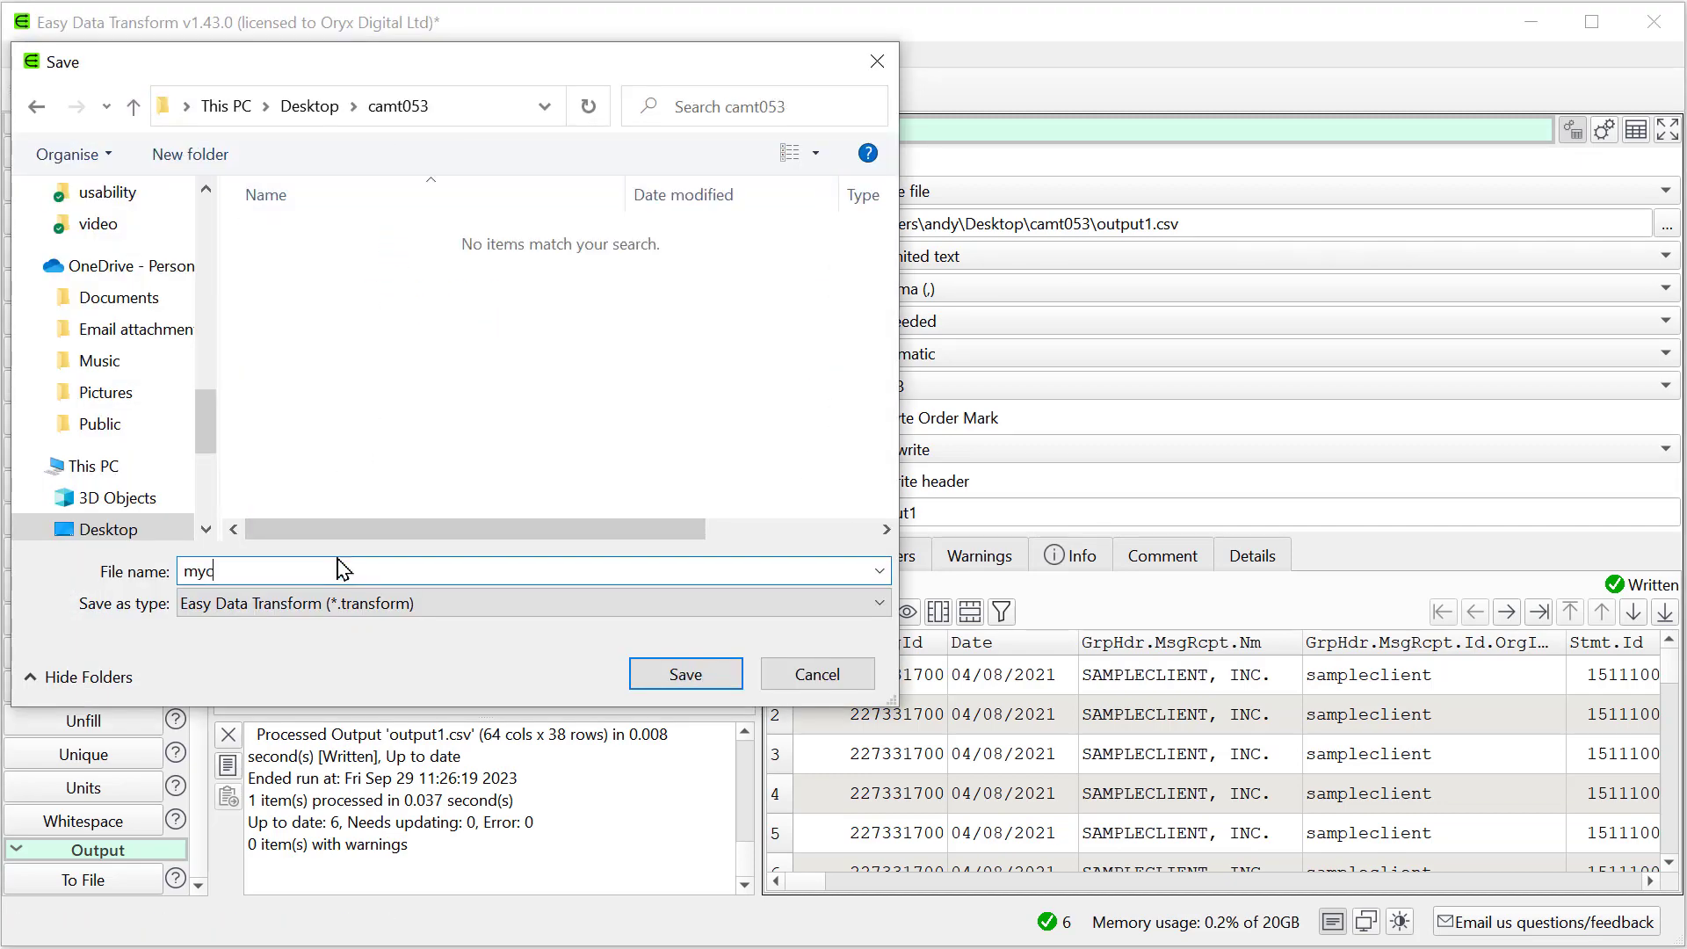
text(amt053)
key(Return)
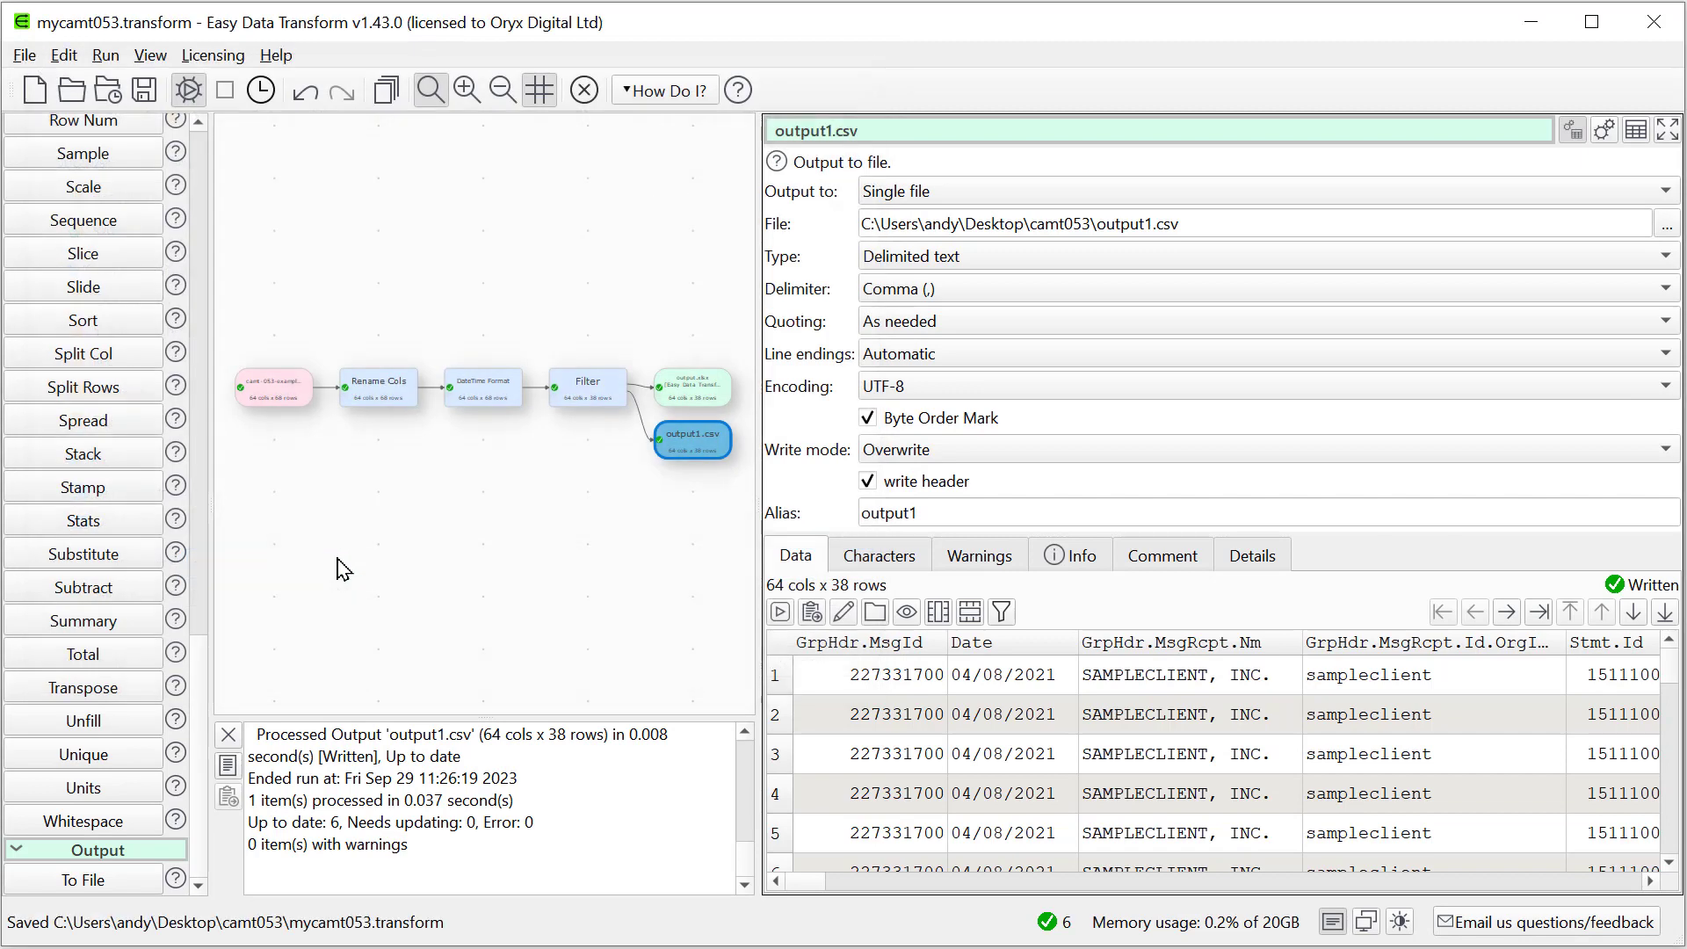
click(263, 405)
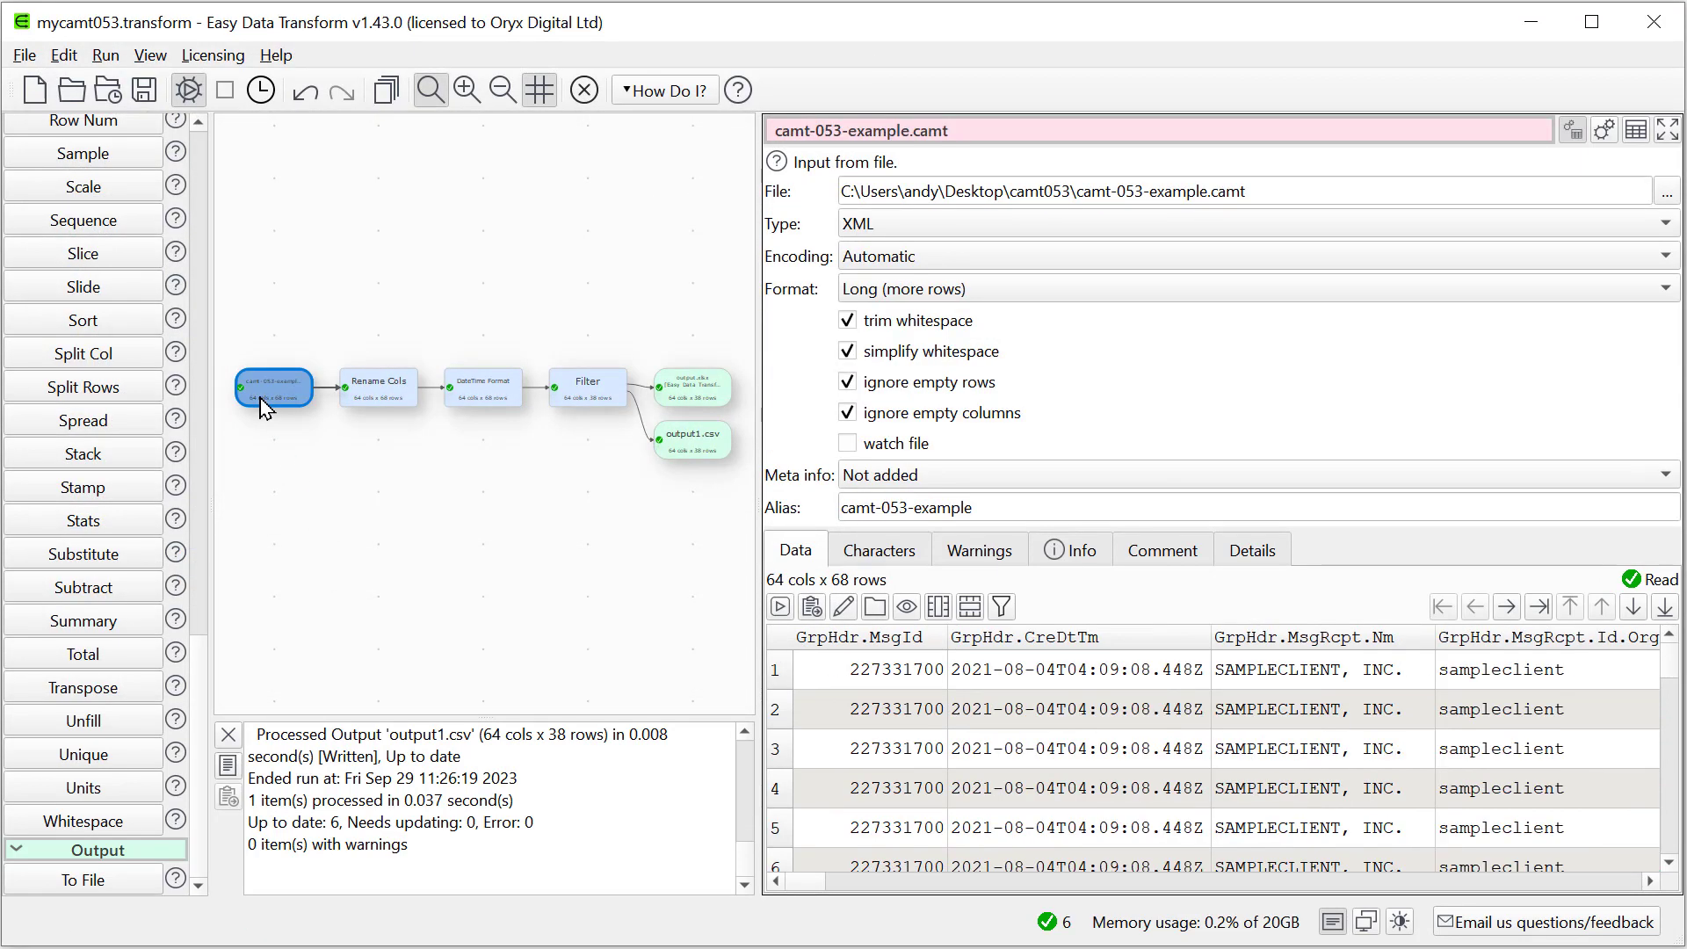